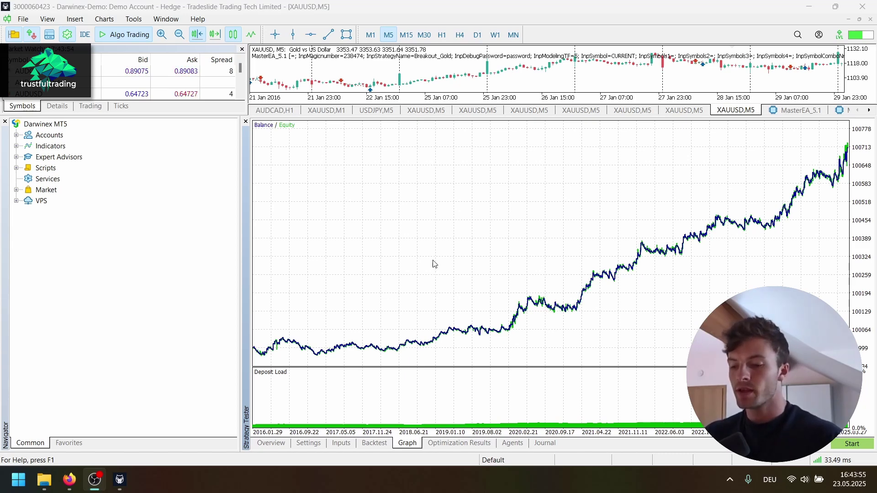
- Review the XAUUSD M5 tester settings, then bring up the MasterEA product page in Firefox
left_click(313, 444)
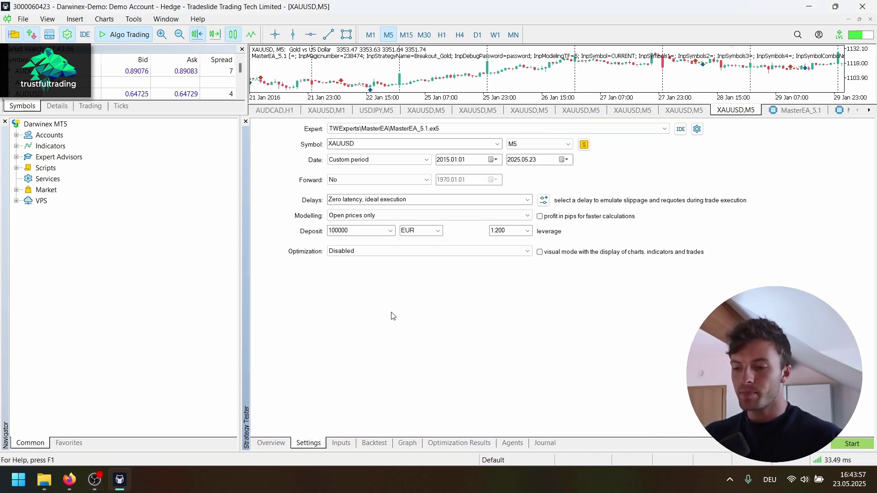
left_click(358, 145)
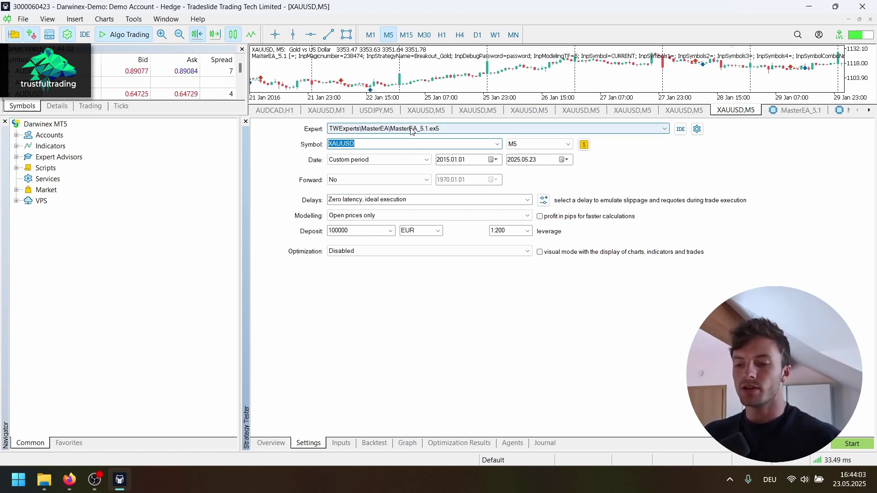
left_click(701, 161)
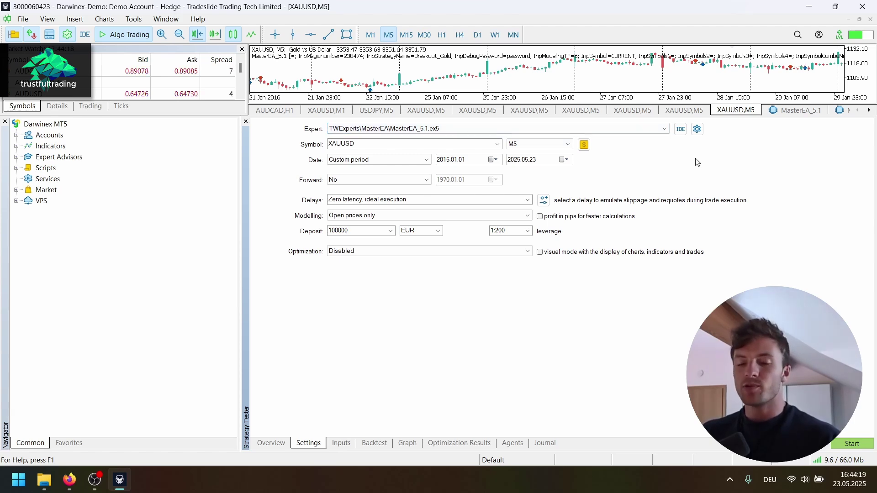
left_click(68, 480)
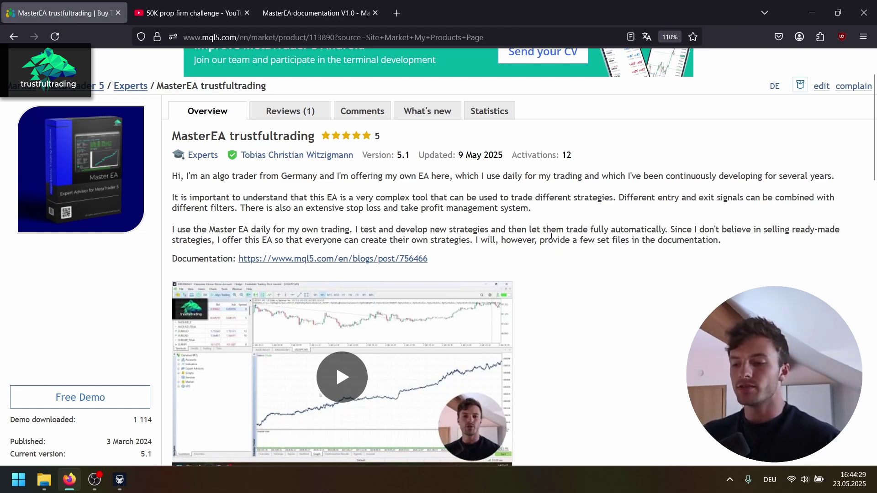
- Glance at the MasterEA documentation PDF, then return to the 50K prop firm challenge stream
key("ctrl+Tab")
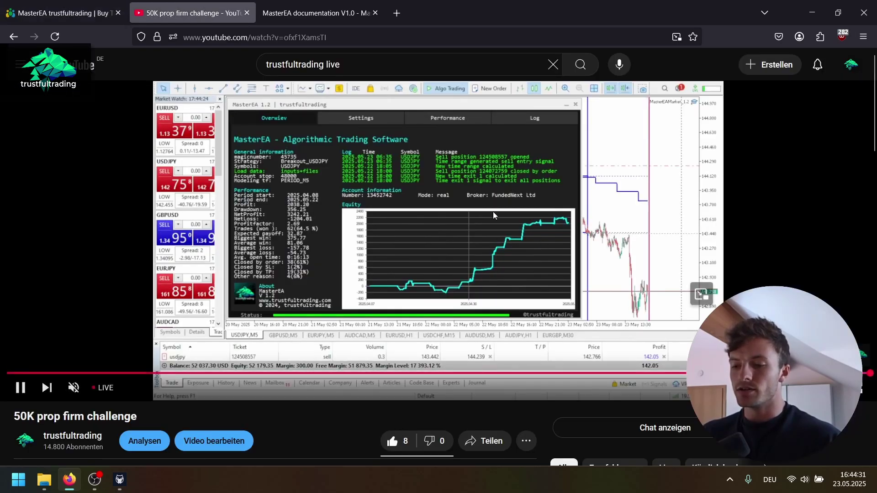
left_click(340, 15)
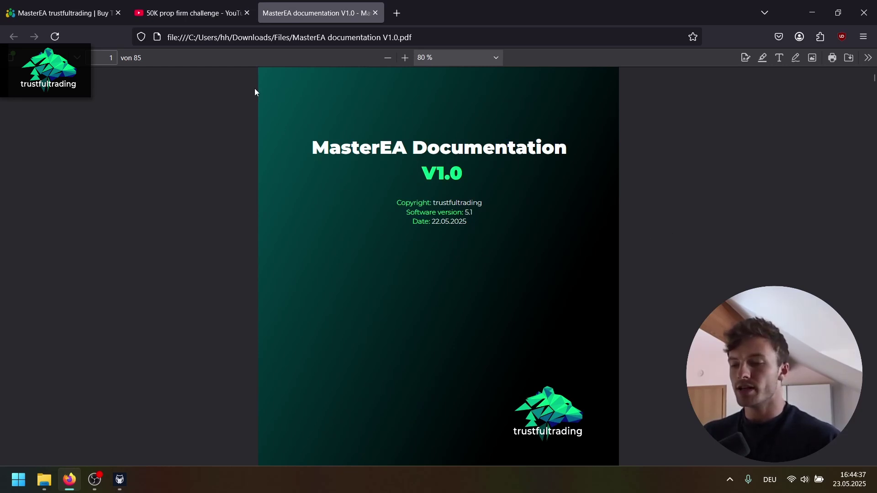
left_click(207, 13)
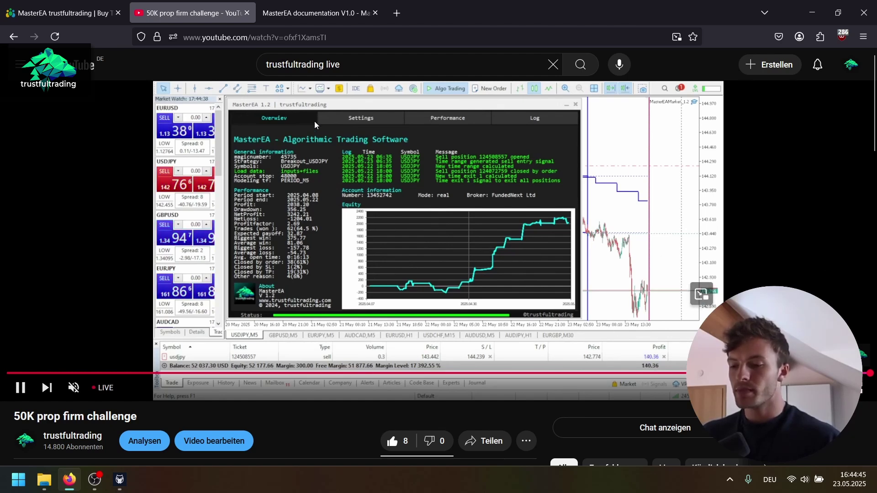
- Return to MetaTrader 5 and choose Slow complete algorithm as the optimization method
left_click(812, 13)
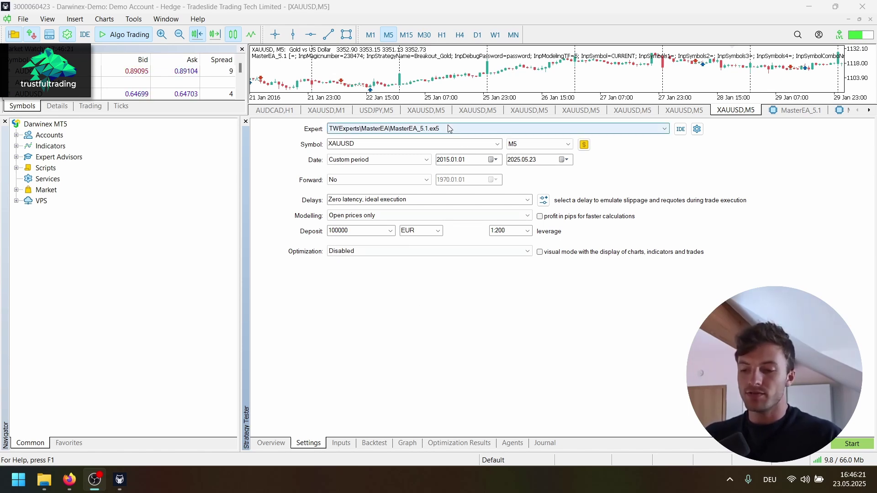
left_click(408, 322)
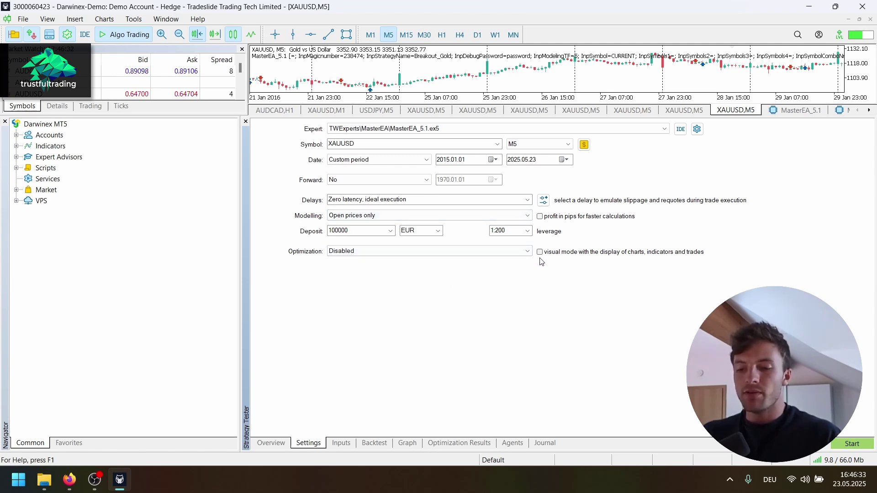
left_click(527, 251)
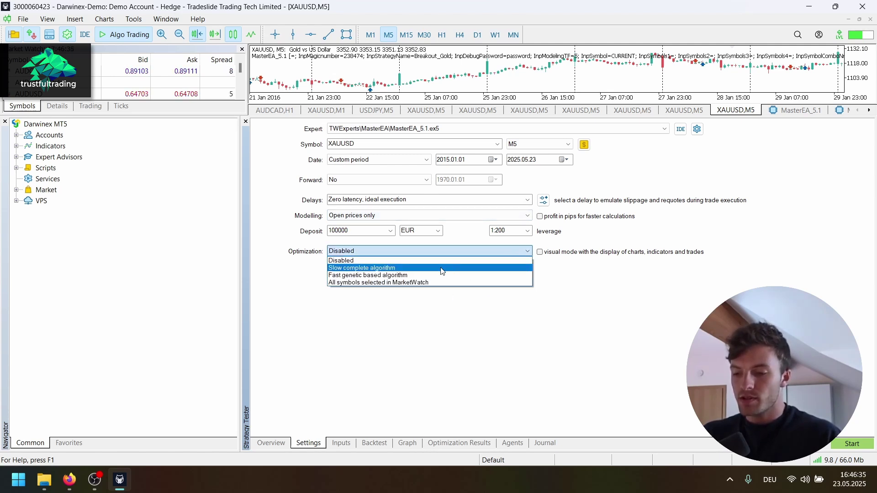
left_click(420, 268)
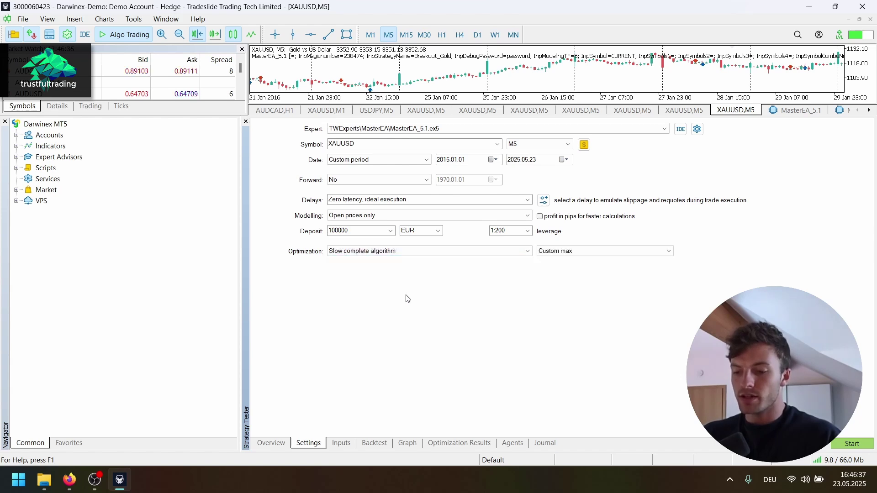
- In the EA inputs, change the reset time after the reference point from 960 to 1260 minutes
left_click(341, 444)
scroll(409, 303, "up", 3)
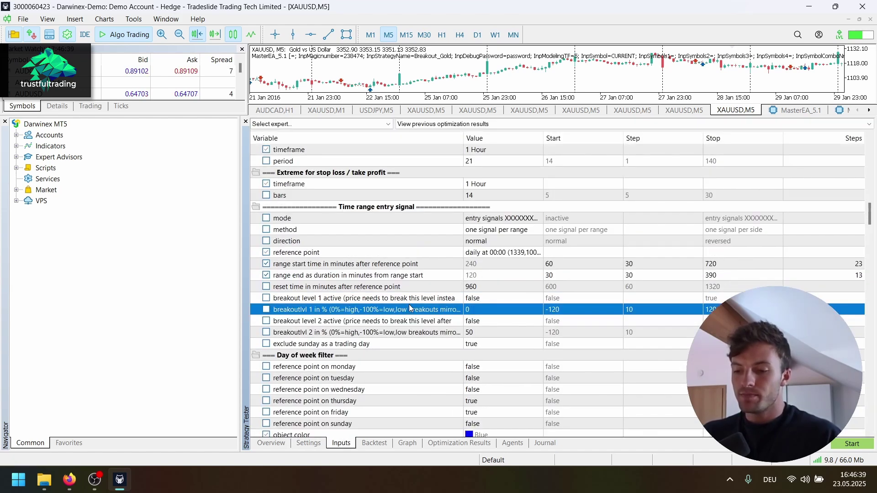
scroll(488, 252, "down", 3)
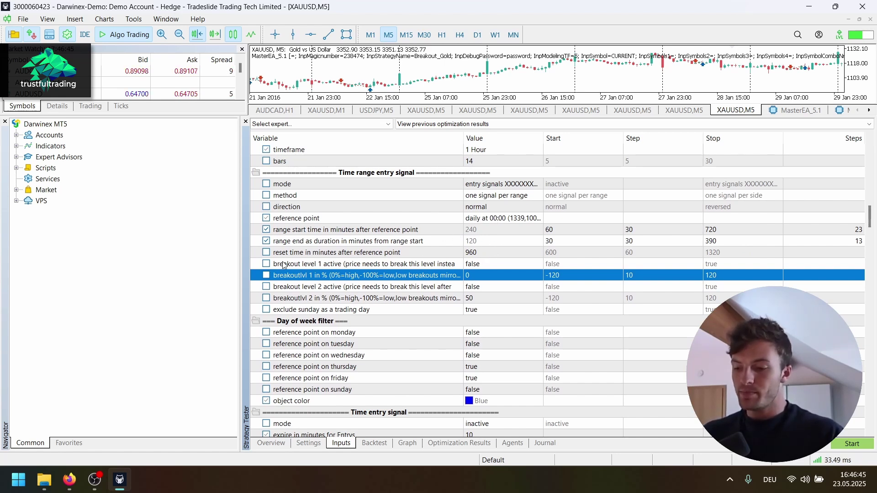
left_click(513, 229)
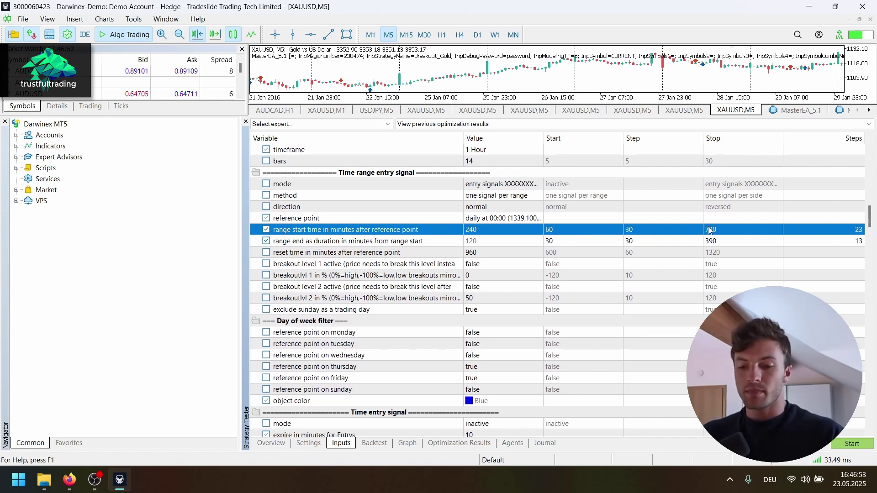
left_click(325, 241)
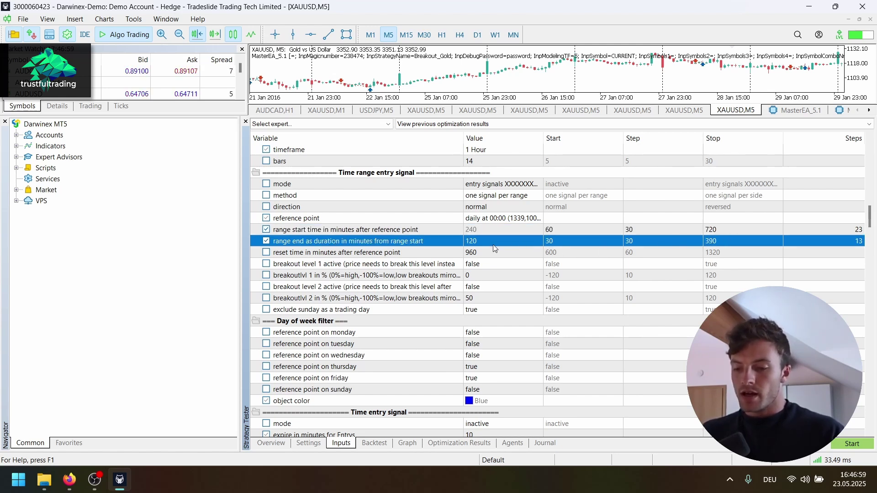
double_click(462, 252)
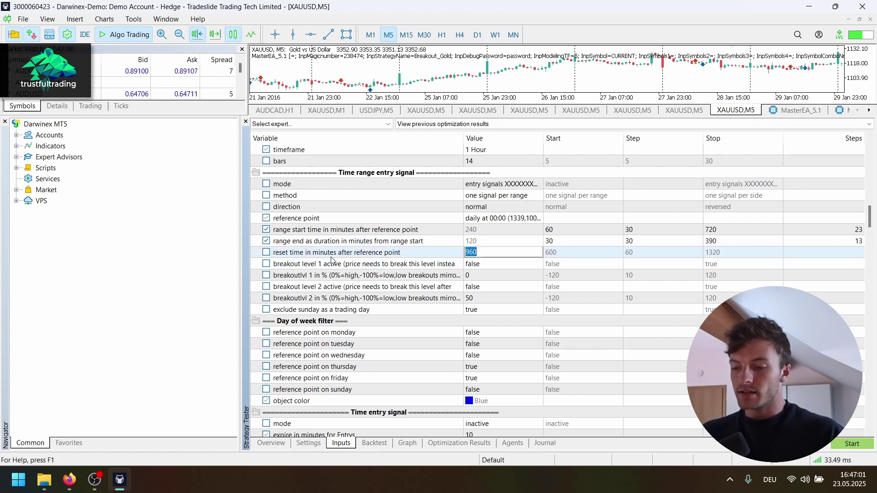
type("1260")
key("Return")
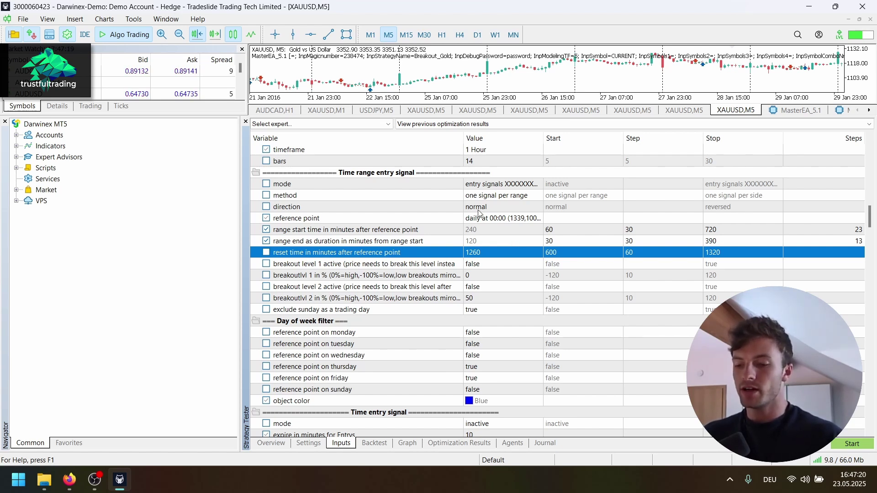
- Review the method and direction parameters at the top of the input list
left_click(503, 197)
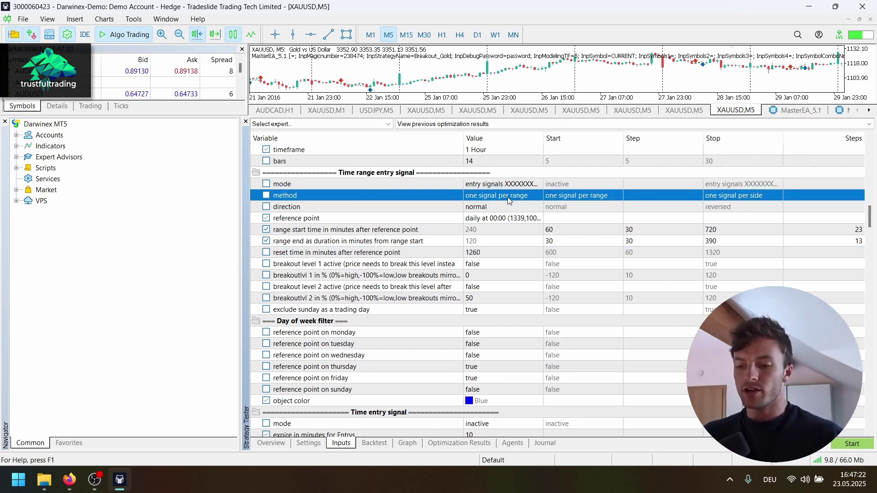
left_click(491, 207)
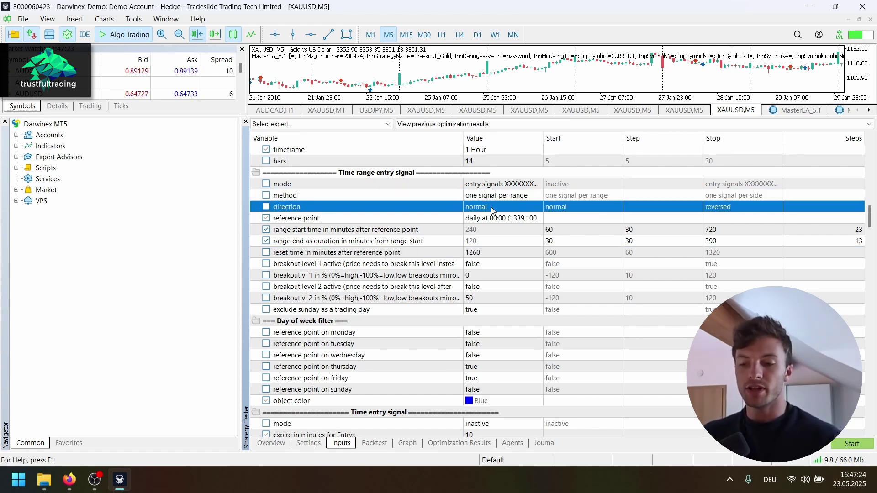
scroll(512, 209, "up", 1)
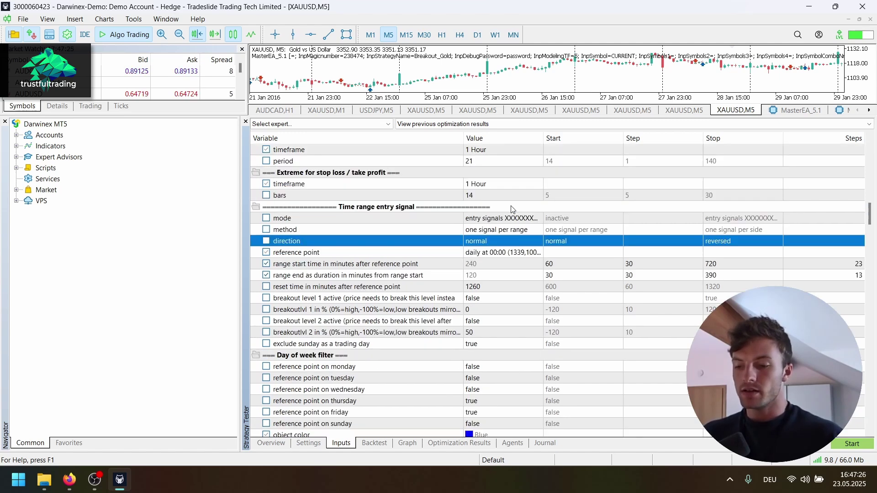
scroll(513, 209, "up", 7)
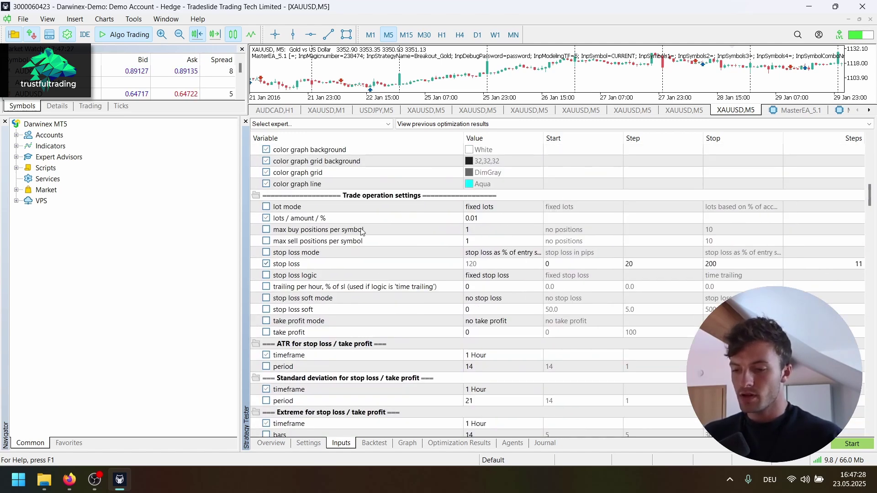
scroll(397, 239, "up", 4)
scroll(402, 244, "down", 4)
left_click(489, 256)
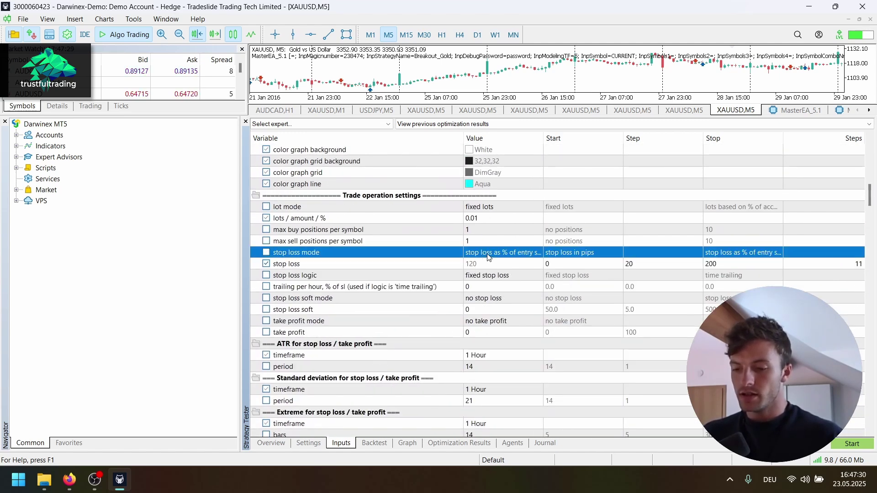
left_click(320, 267)
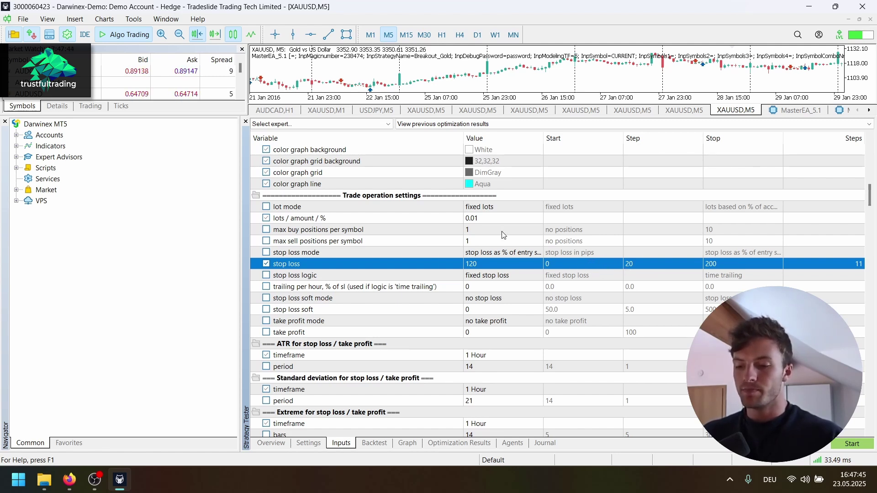
left_click(498, 208)
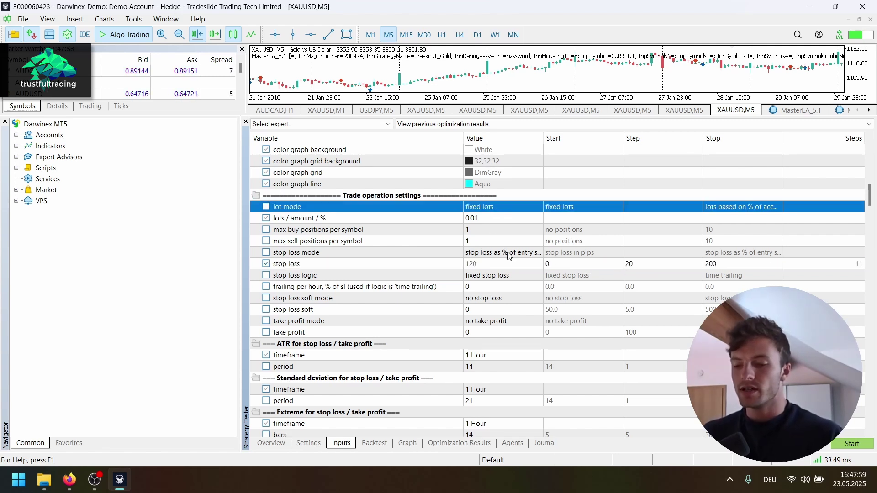
scroll(482, 235, "down", 1)
scroll(500, 231, "down", 1)
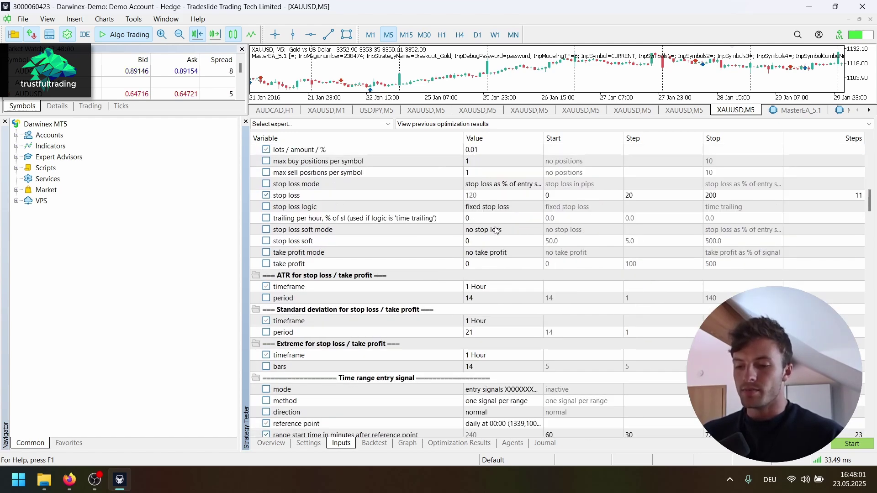
scroll(498, 231, "up", 1)
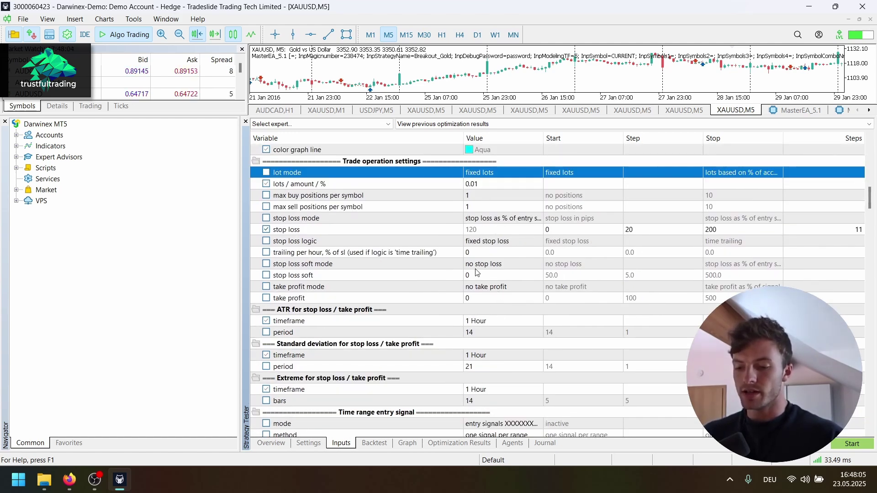
scroll(512, 242, "down", 3)
scroll(513, 248, "down", 4)
scroll(513, 284, "down", 2)
- Review the Time exit signal's active setting and time exit 1, optimized 900–1320 in steps of 60
scroll(499, 220, "down", 18)
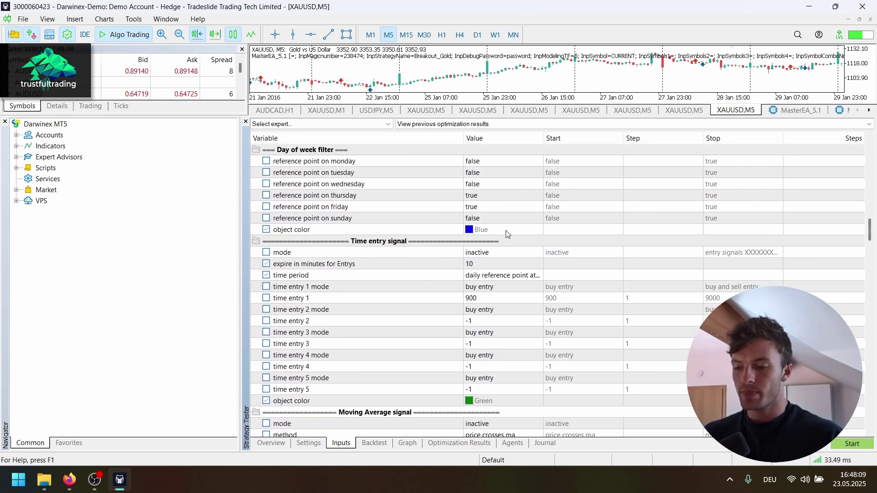
scroll(490, 235, "down", 19)
scroll(491, 241, "down", 3)
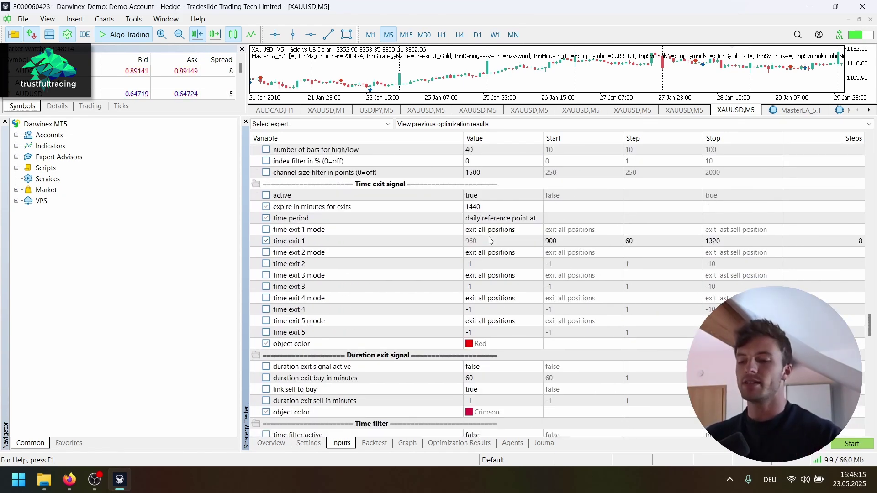
left_click(367, 185)
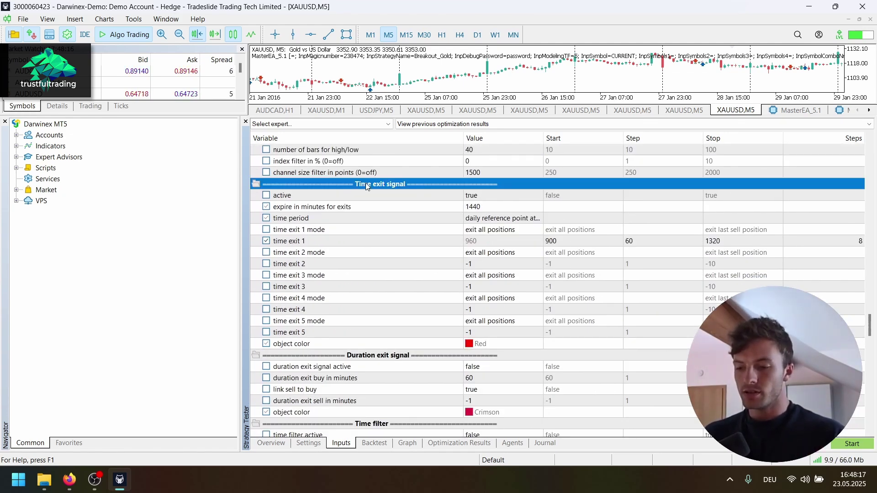
left_click(502, 198)
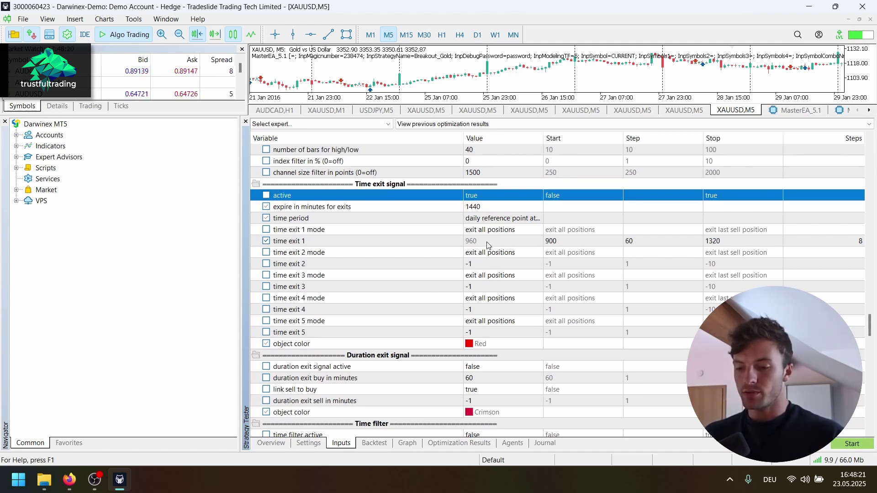
left_click(498, 230)
left_click(568, 240)
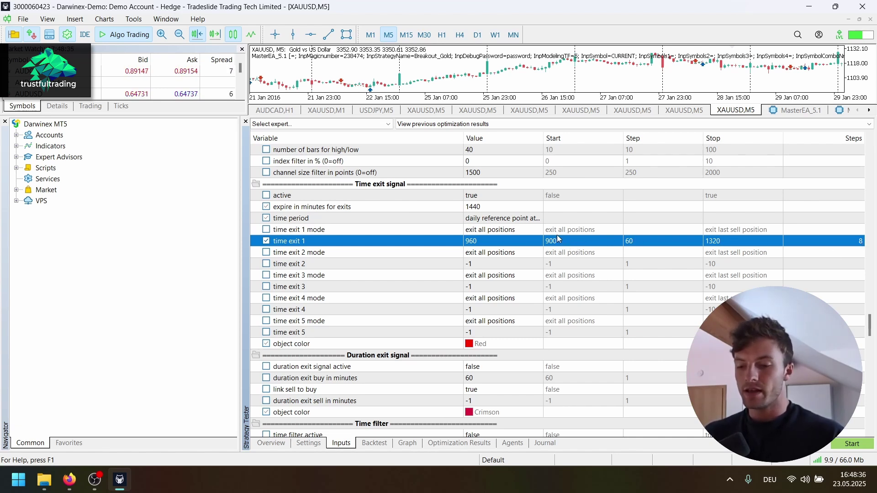
scroll(558, 280, "down", 12)
scroll(560, 275, "down", 20)
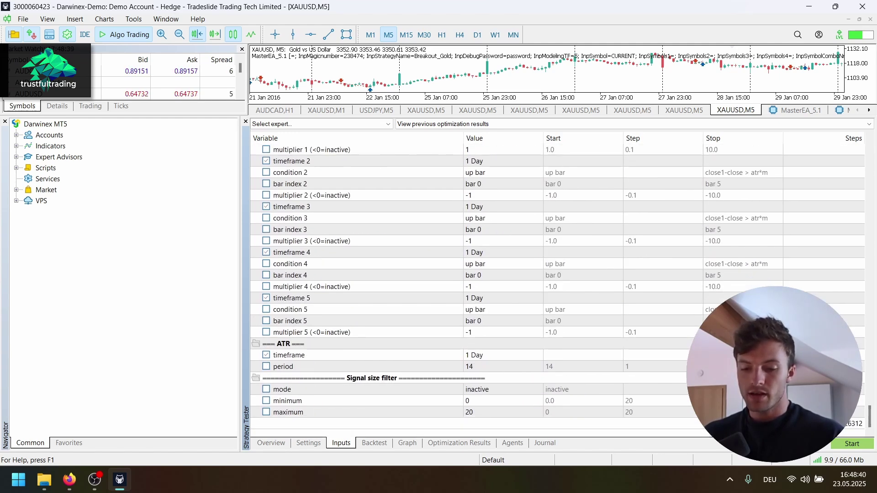
- Launch the gold breakout optimization from Settings, then view its Backtest report and equity Graph
left_click(307, 443)
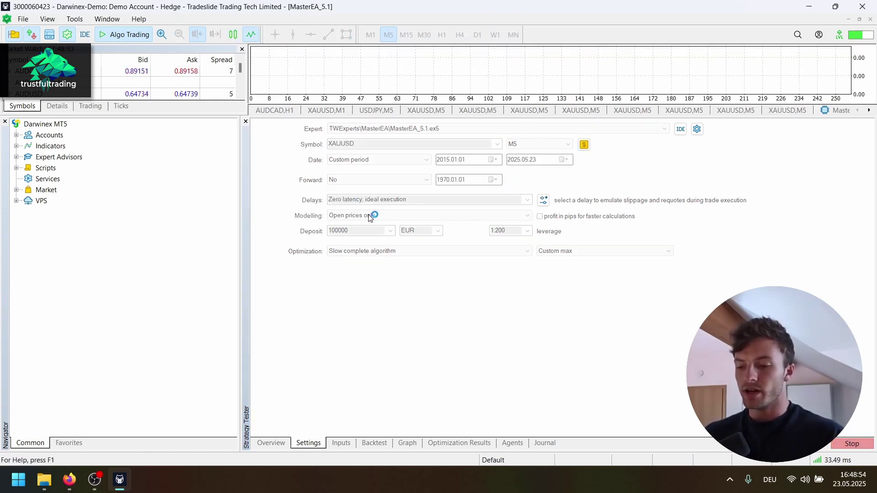
left_click(385, 446)
left_click(409, 444)
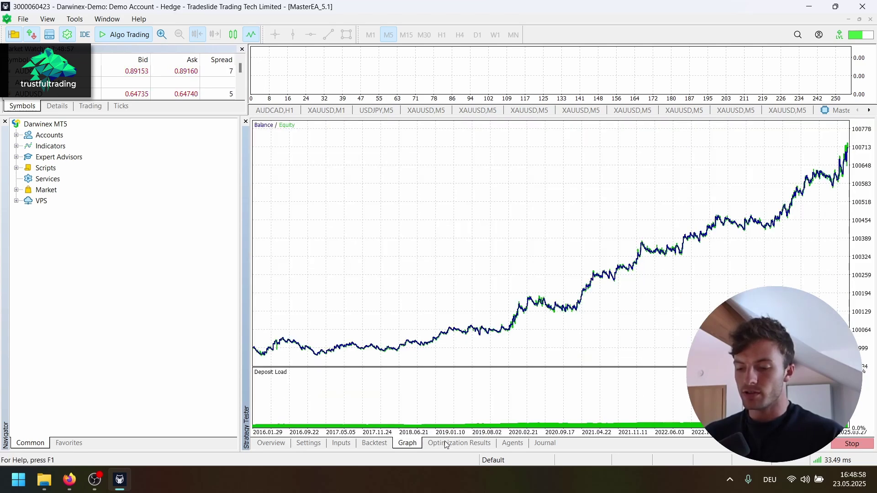
- Open Optimization Results and compare top pass 7168 (result 7171.86) with pass 5120
left_click(446, 444)
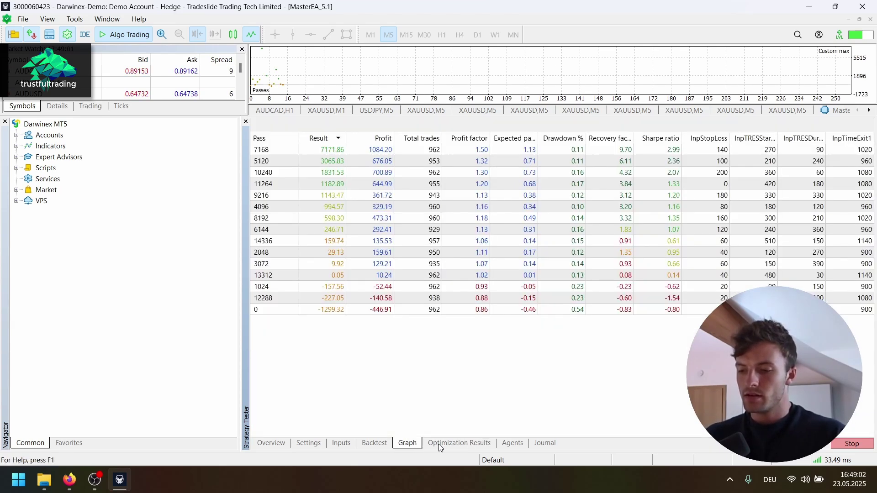
left_click(322, 150)
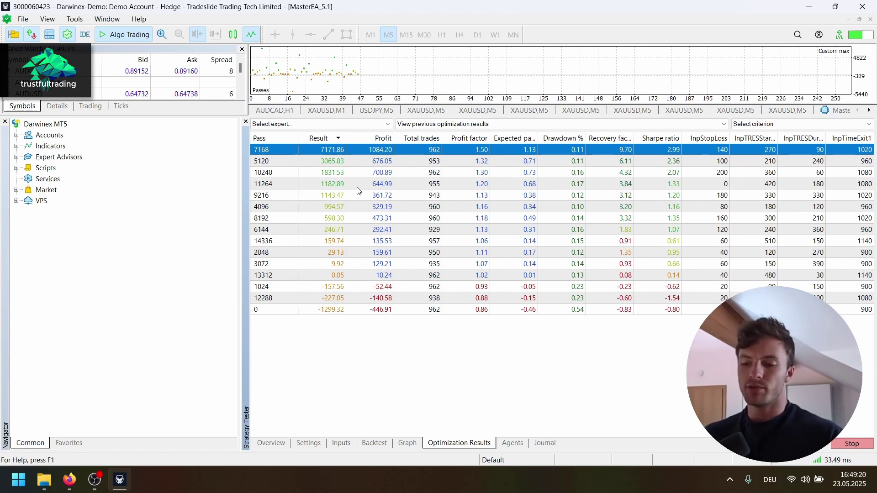
left_click(342, 161)
left_click(338, 150)
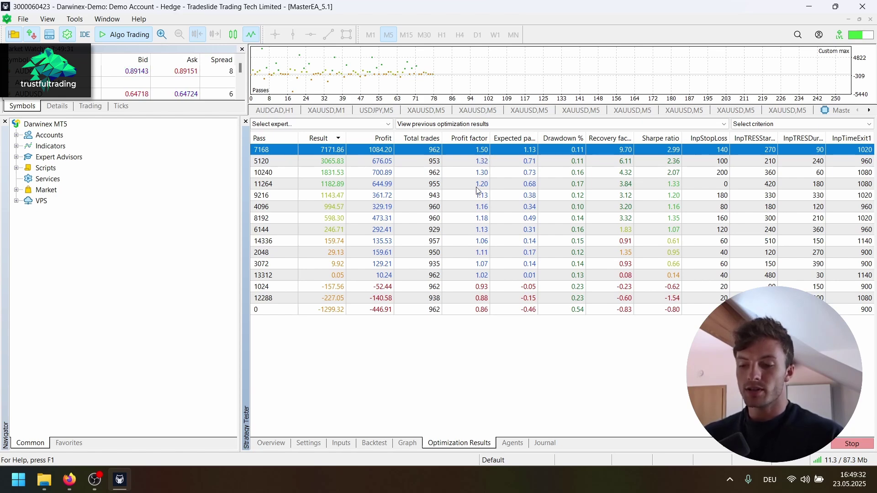
left_click(340, 443)
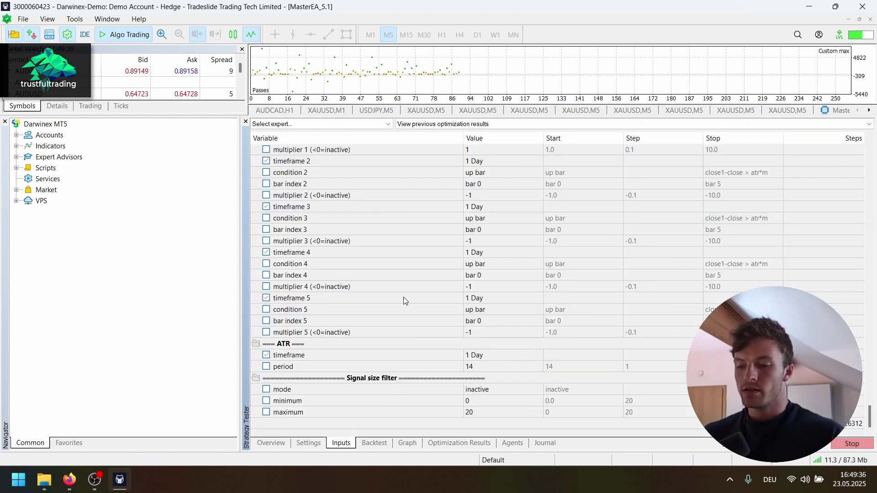
scroll(404, 295, "up", 12)
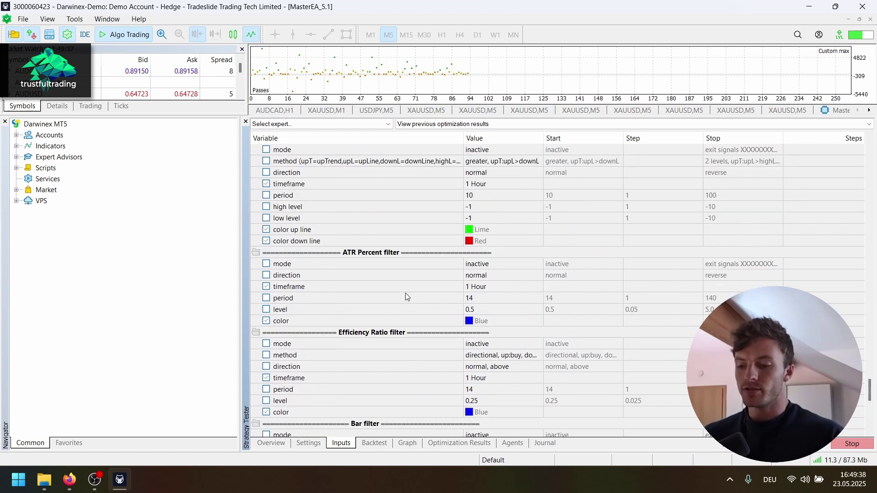
scroll(407, 288, "up", 15)
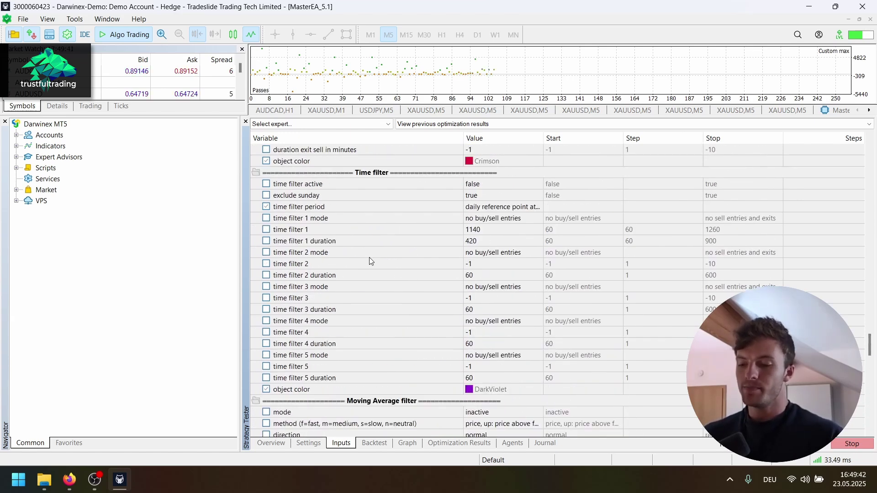
scroll(393, 241, "up", 4)
scroll(394, 243, "up", 1)
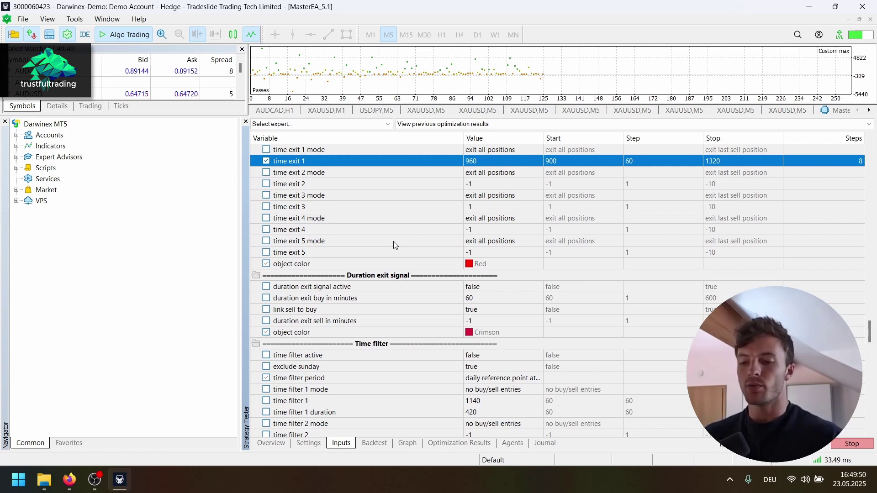
left_click(408, 443)
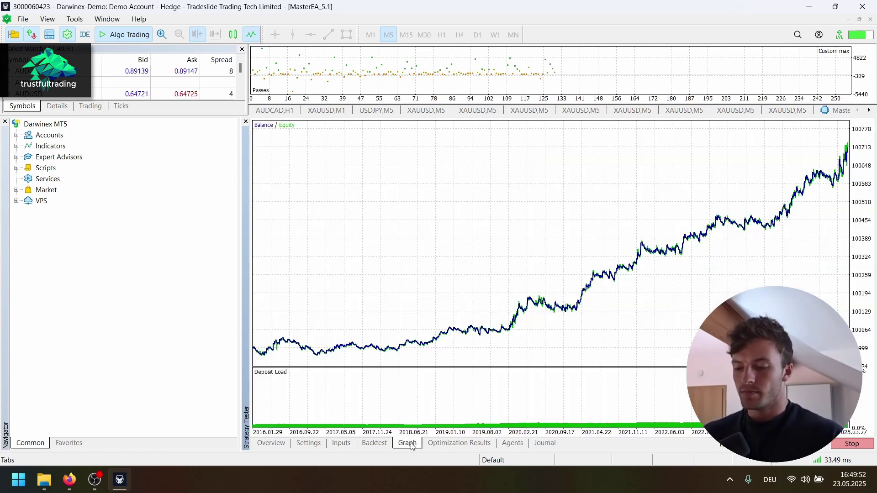
left_click(370, 444)
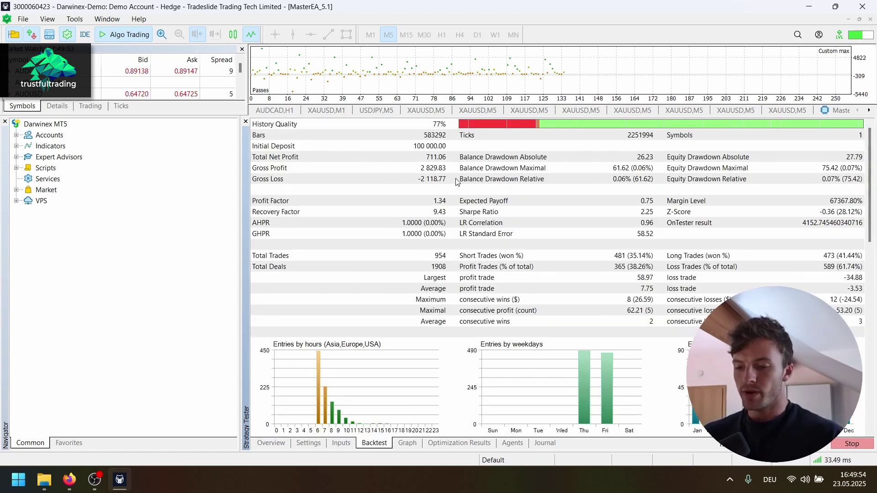
left_click(453, 444)
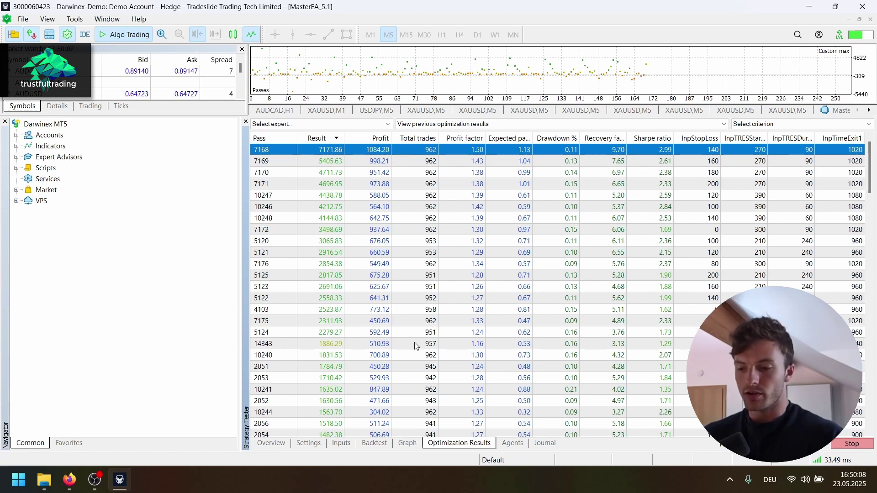
- Stop the optimization and inspect passes 7171, 7168, 7169 and 7170 in the results
left_click(849, 444)
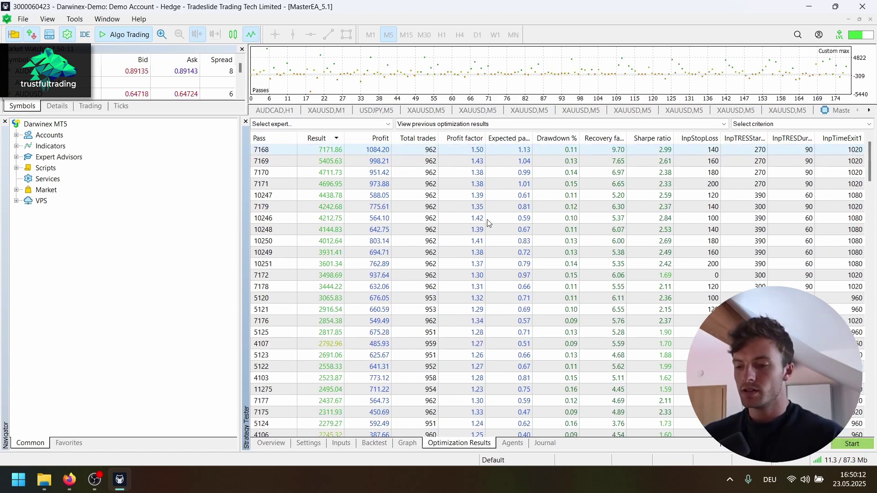
left_click(379, 184)
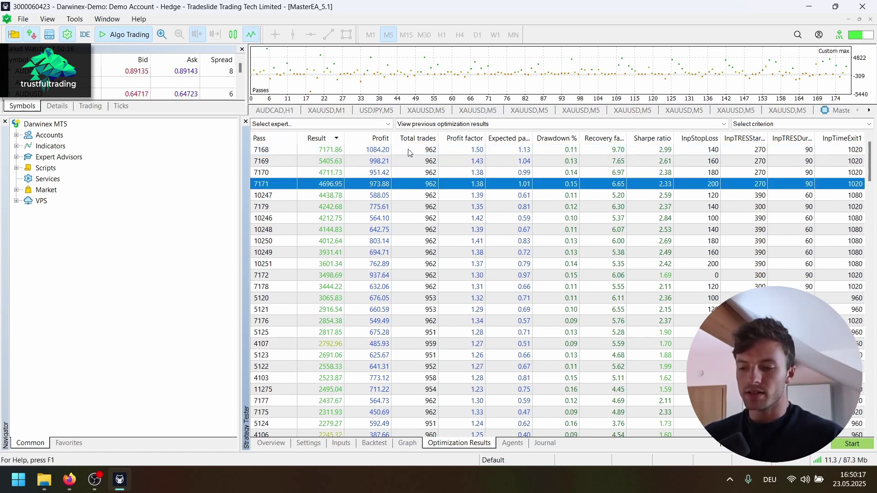
left_click(440, 152)
left_click(742, 163)
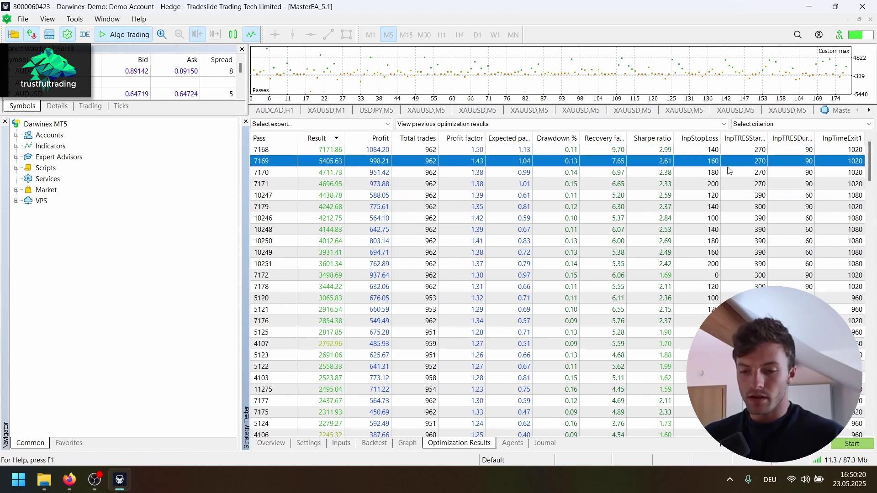
left_click(462, 174)
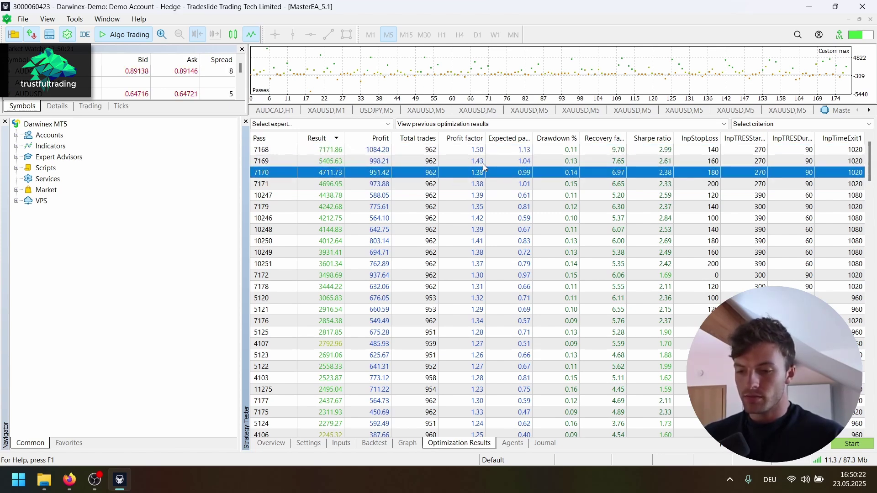
- Run a single backtest of pass 7169 and watch its balance curve
left_click(479, 165)
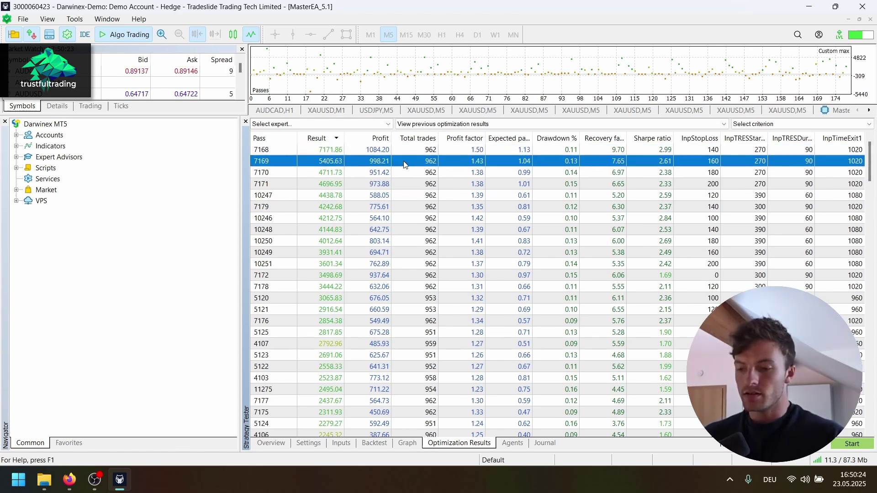
double_click(513, 165)
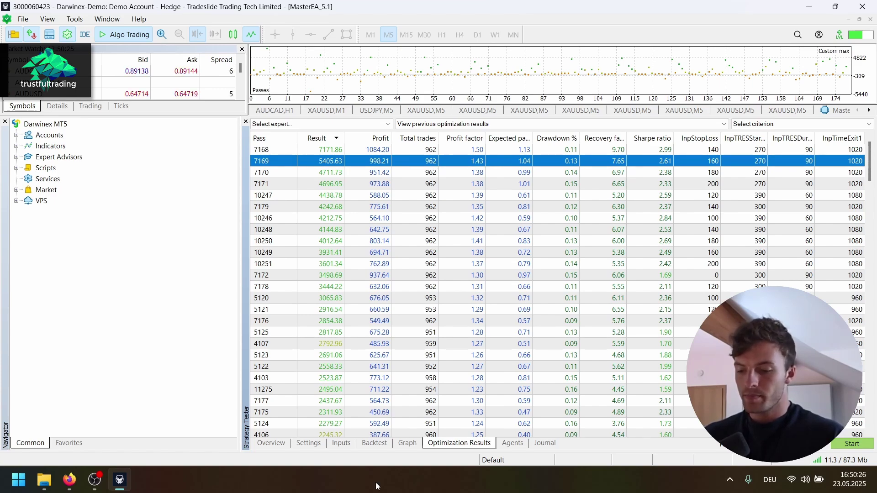
left_click(382, 446)
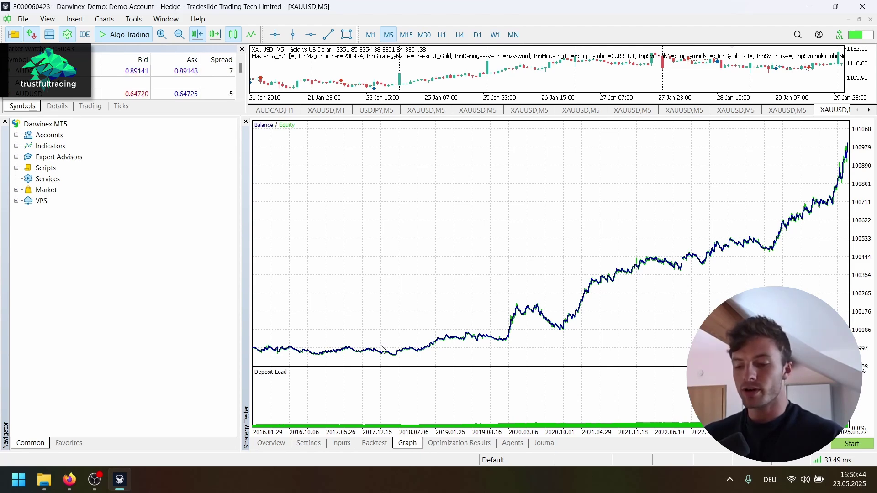
- Review pass 7169's report and graph: 998.21 net profit, 962 trades, profit factor 1.43
left_click(374, 443)
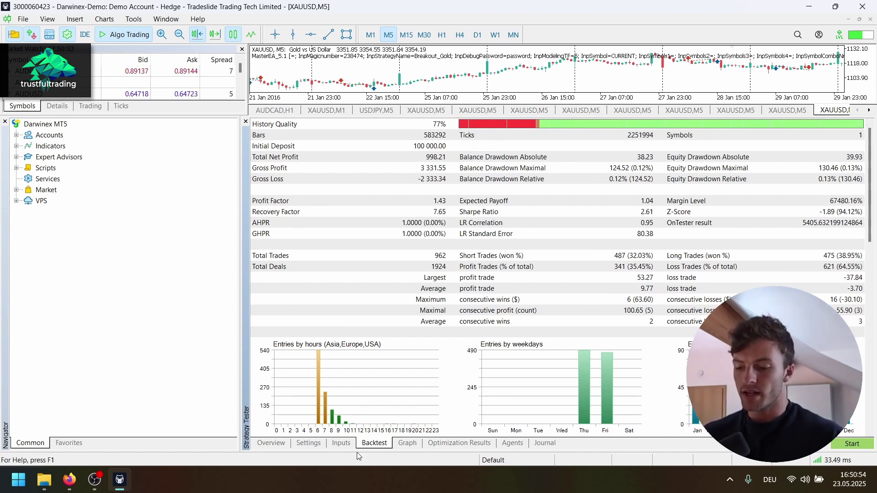
left_click(406, 444)
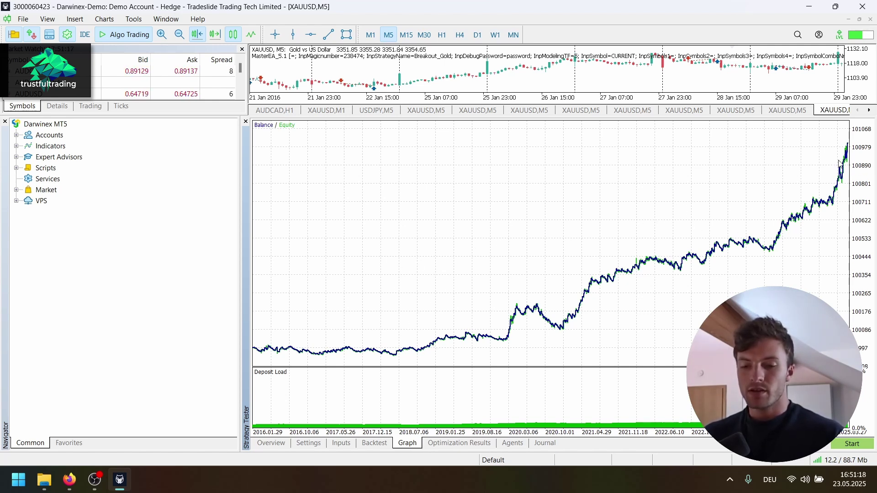
left_click(374, 443)
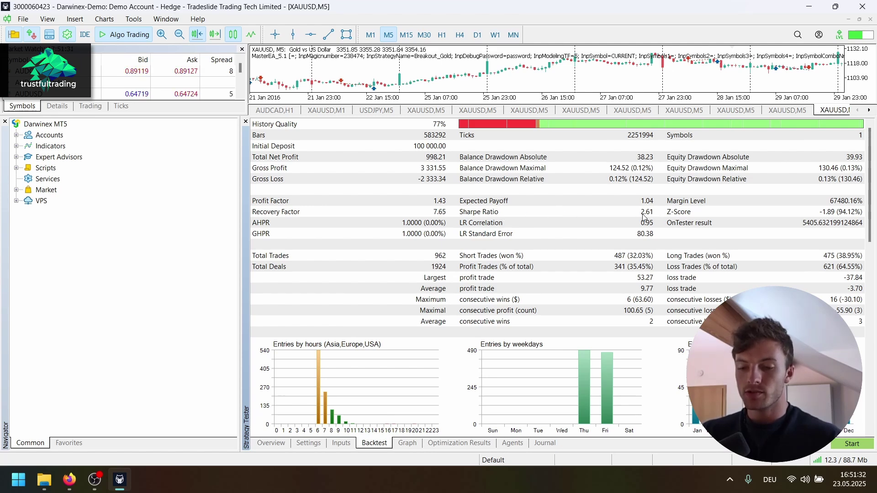
scroll(623, 242, "down", 4)
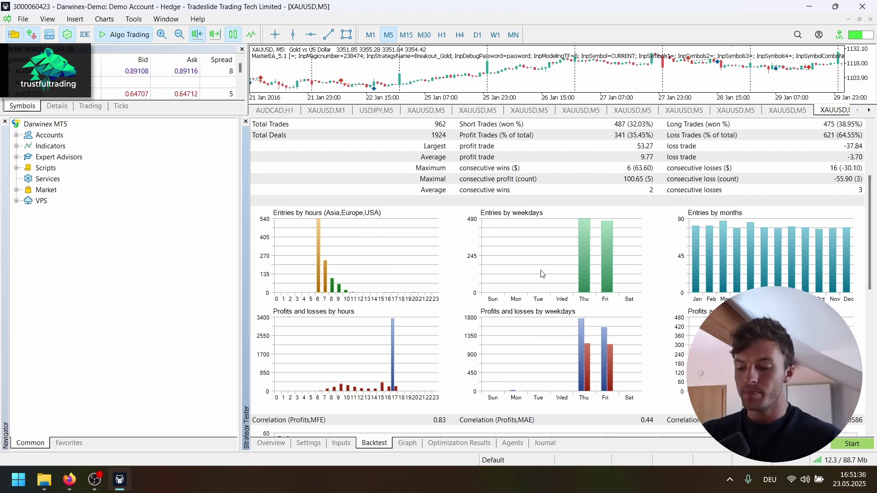
scroll(542, 265, "up", 4)
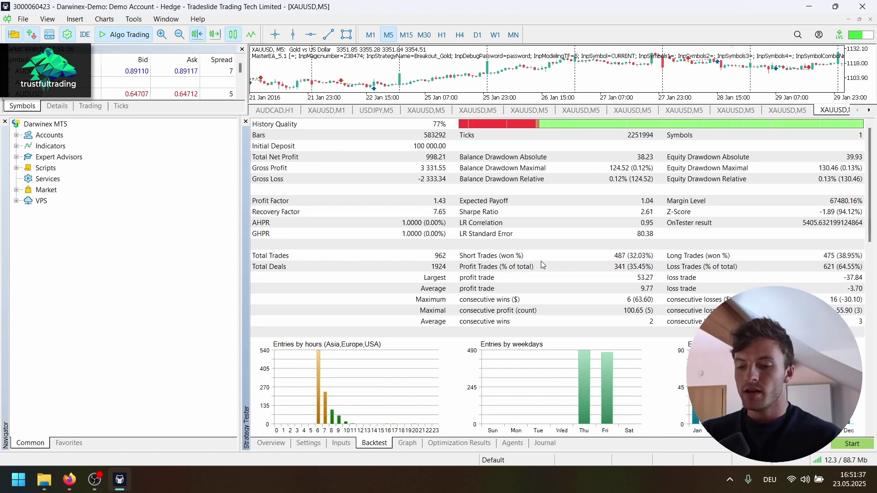
- Switch the tester's optimization method to Slow complete algorithm
left_click(343, 444)
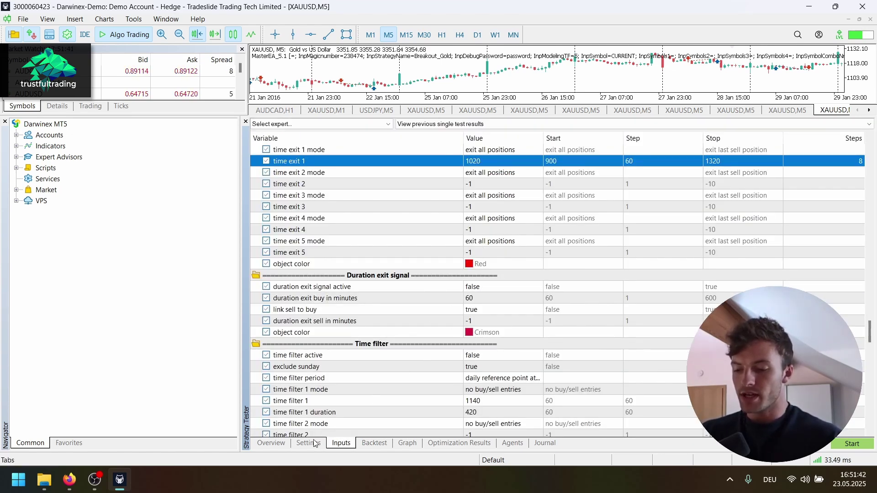
scroll(464, 246, "up", 12)
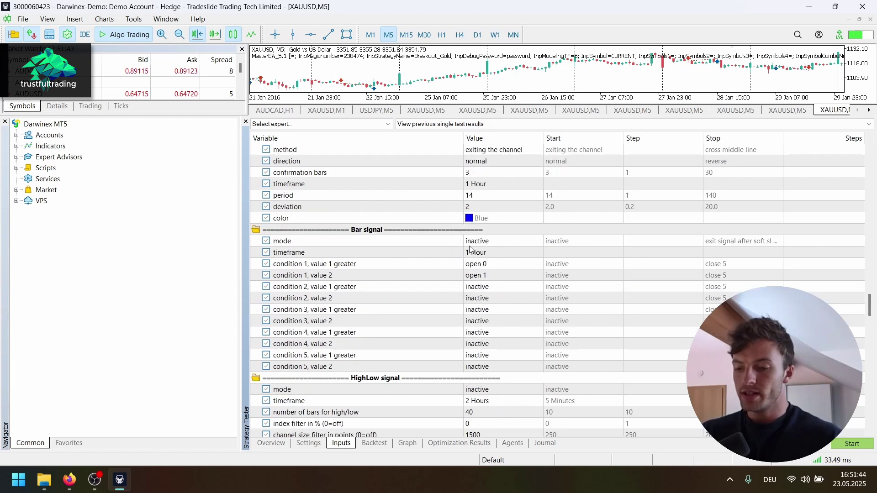
scroll(464, 247, "down", 2)
left_click(306, 444)
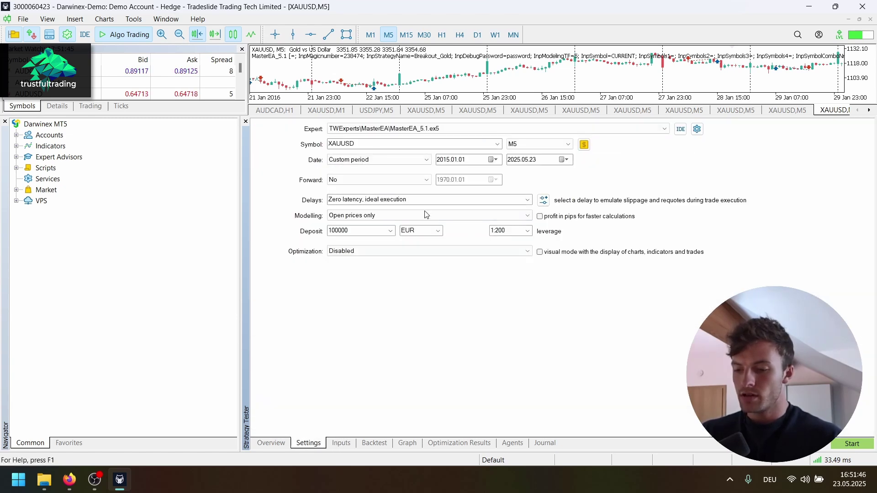
left_click(462, 252)
left_click(466, 269)
- Set the Wednesday, Tuesday and Monday reference points to true in the EA inputs
left_click(348, 443)
scroll(434, 258, "up", 10)
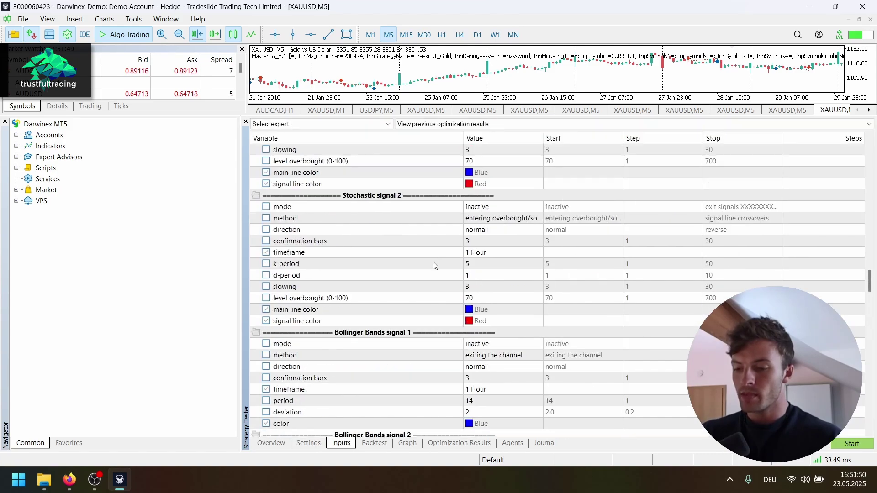
scroll(436, 257, "up", 10)
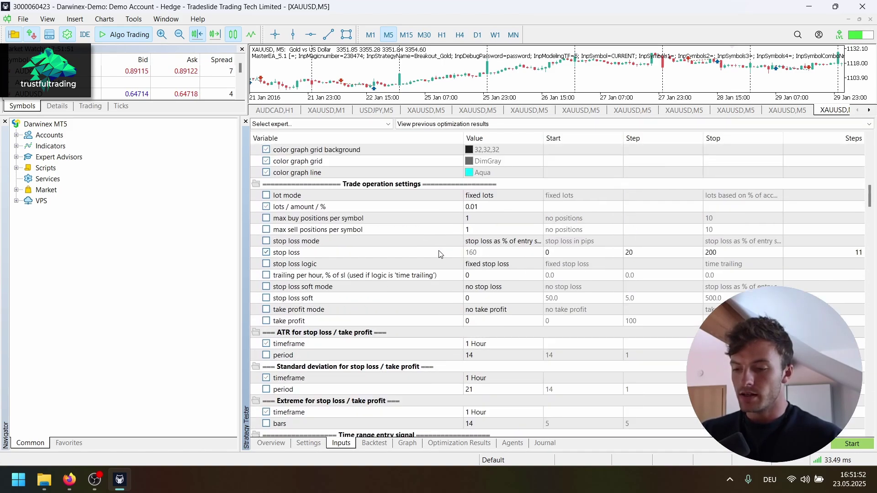
scroll(440, 254, "down", 11)
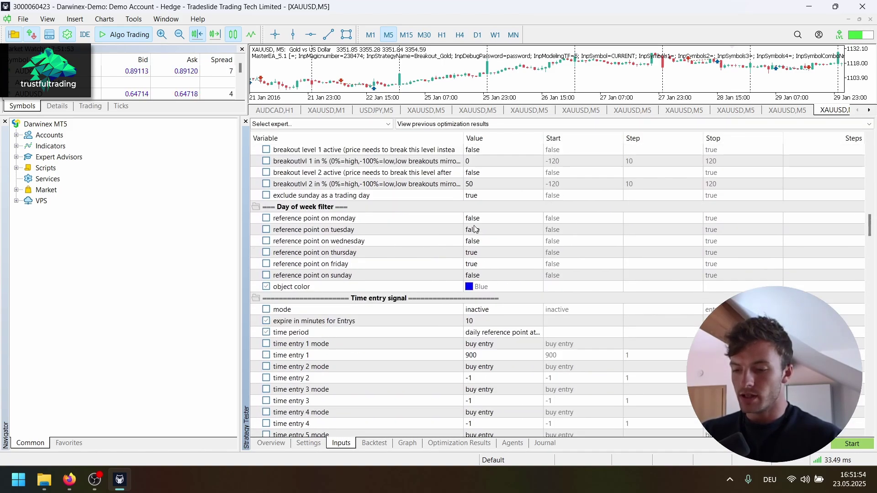
left_click(491, 243)
left_click(488, 242)
left_click(487, 262)
left_click(481, 229)
left_click(482, 230)
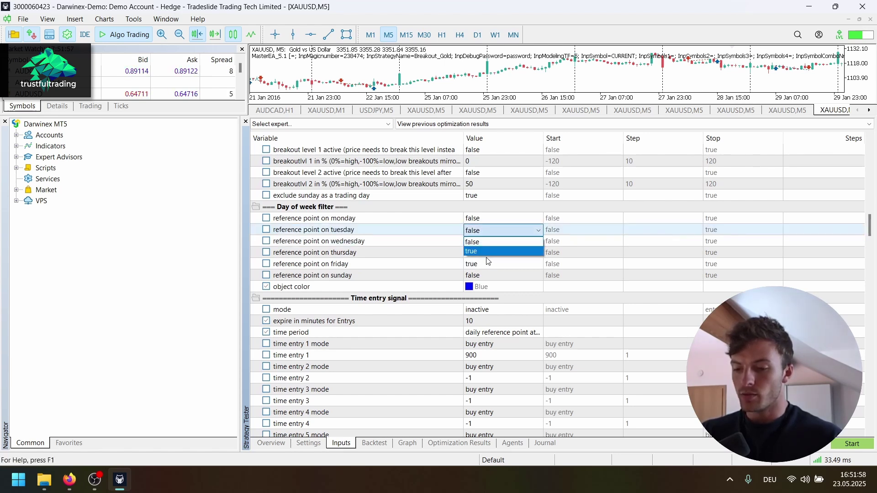
left_click(485, 252)
left_click(482, 219)
left_click(482, 219)
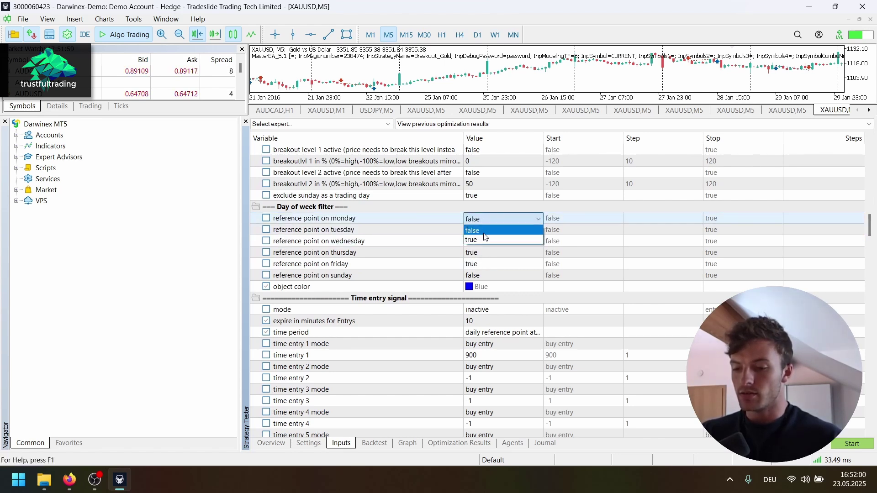
left_click(486, 239)
left_click(446, 228)
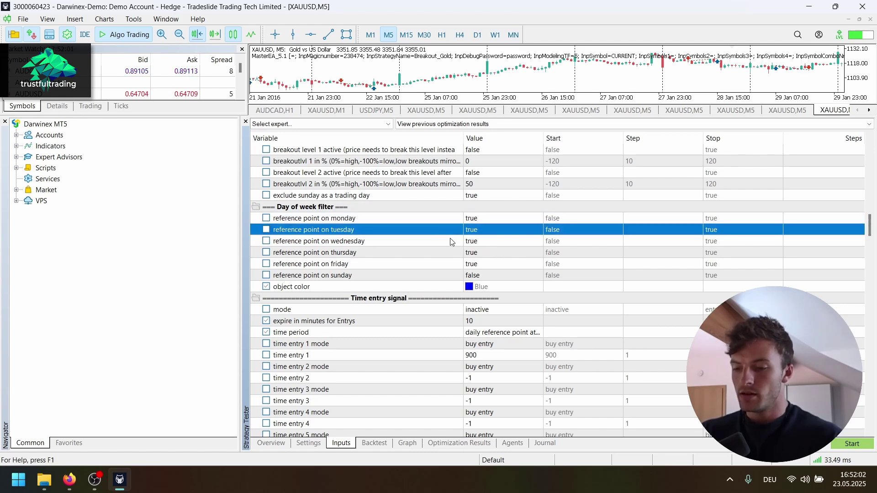
scroll(452, 242, "up", 1)
scroll(452, 242, "up", 3)
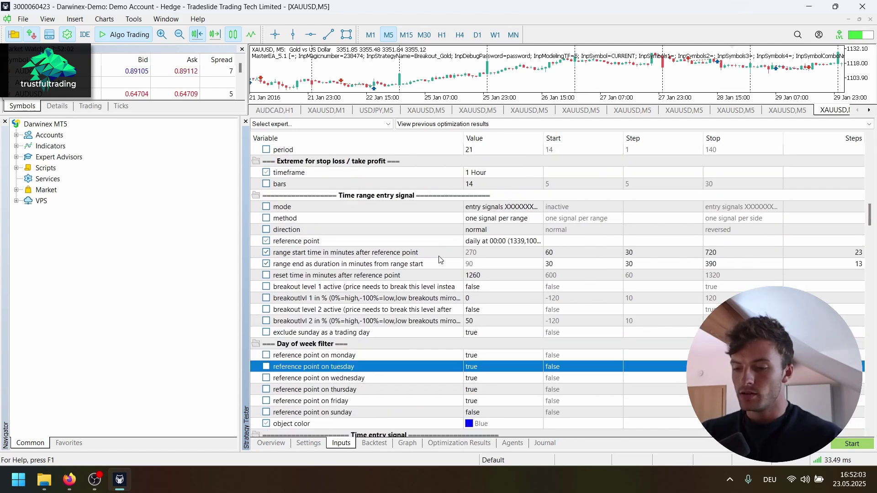
- Launch the optimization from Settings, then review the inputs, including stop loss 0–200 in steps of 20
left_click(302, 445)
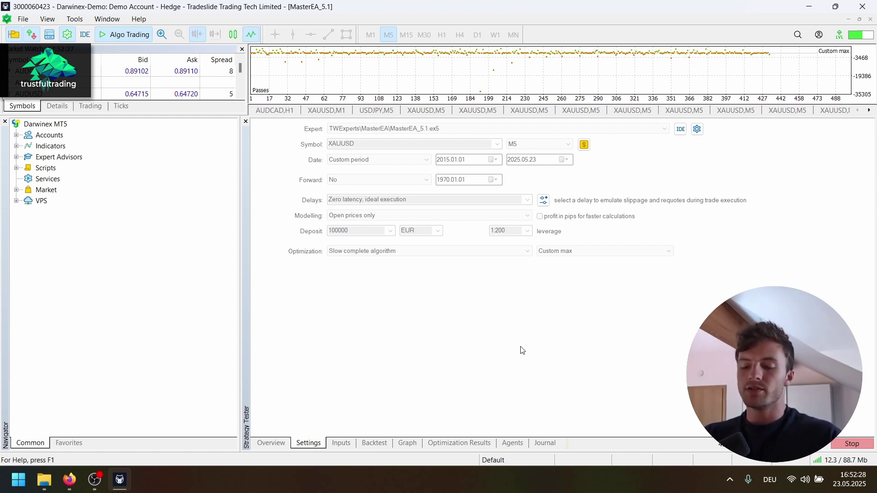
left_click(340, 444)
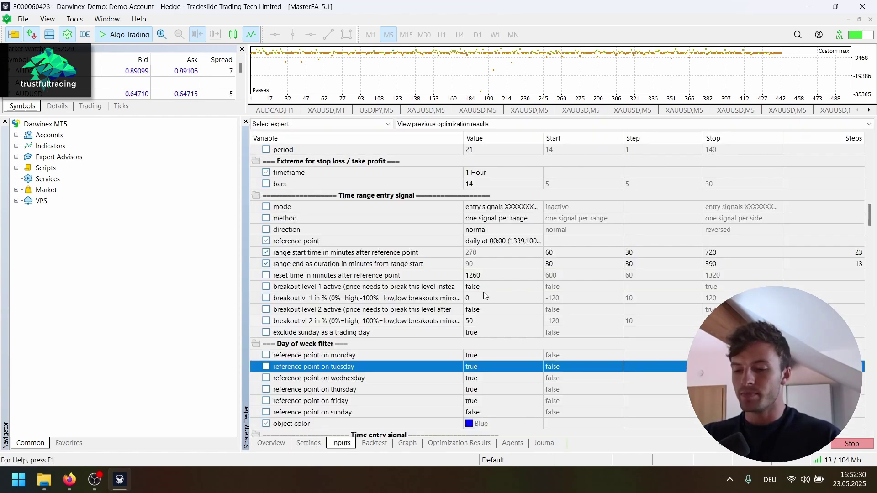
scroll(484, 265, "up", 8)
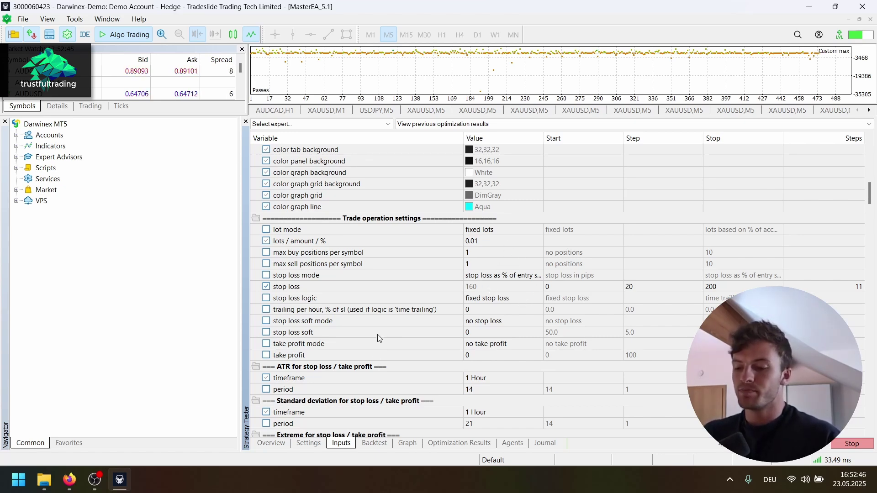
- Stop the optimization and rerun pass 4109 from the results table as a single test
left_click(432, 446)
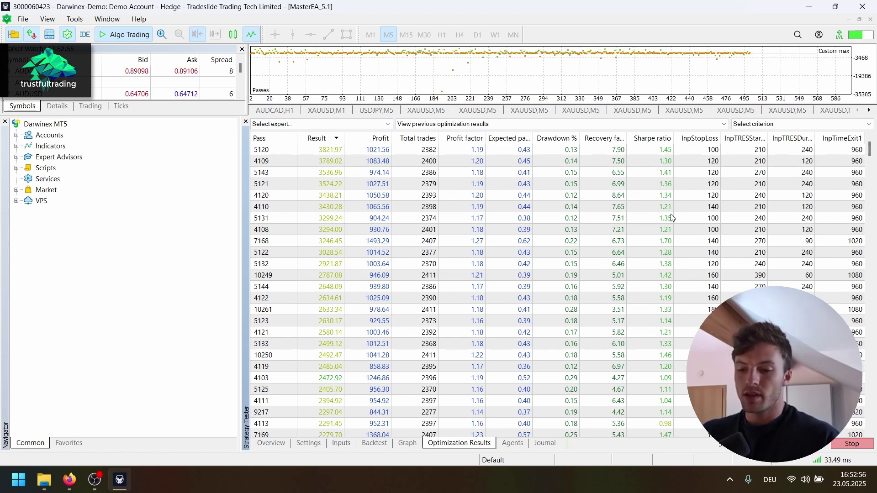
left_click(853, 443)
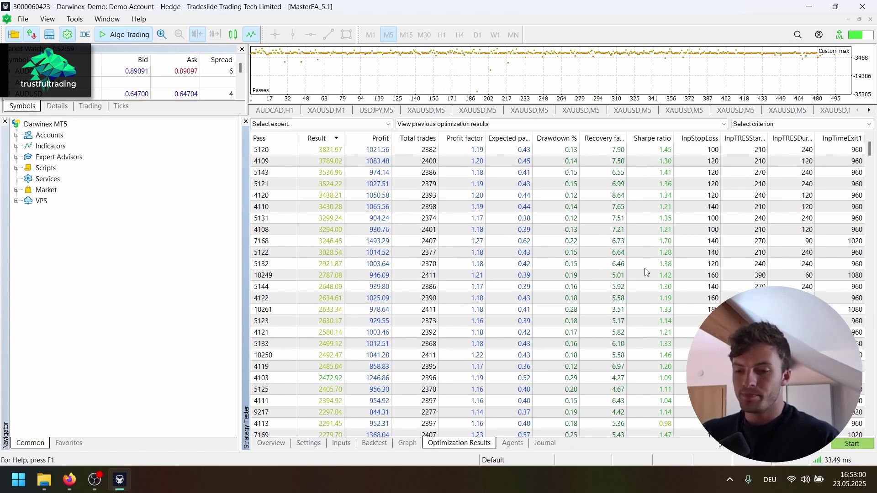
left_click(476, 163)
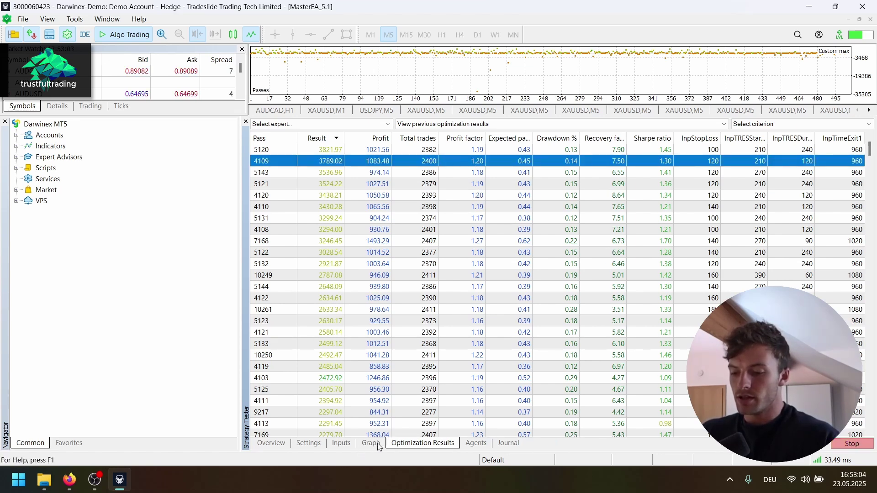
left_click(378, 443)
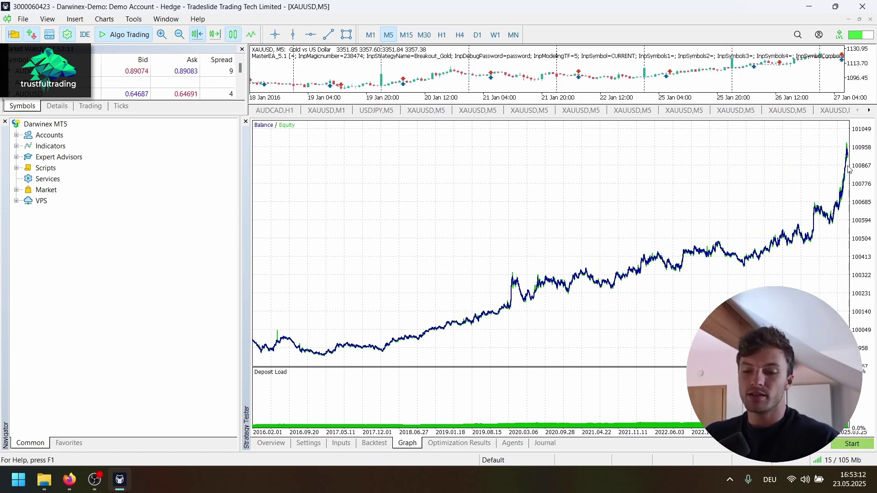
- Return to the EA inputs and check the modeling timeframe setting
mouse_move(769, 255)
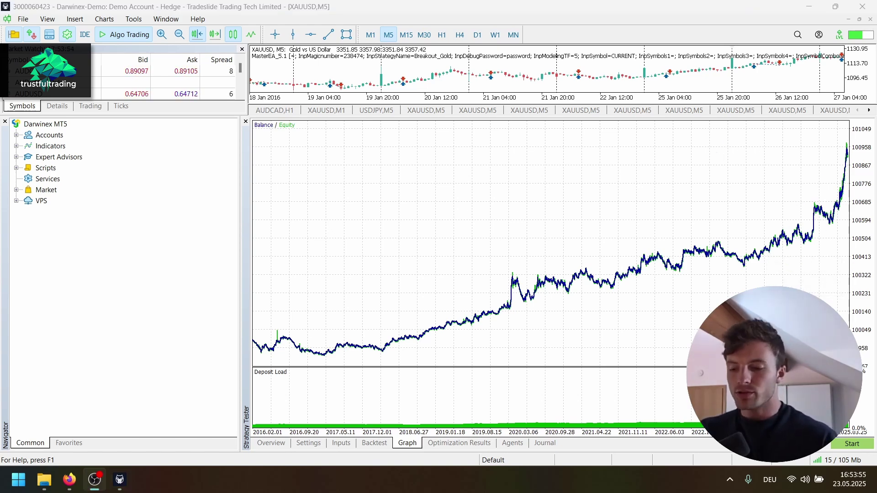
left_click(349, 445)
scroll(493, 314, "up", 15)
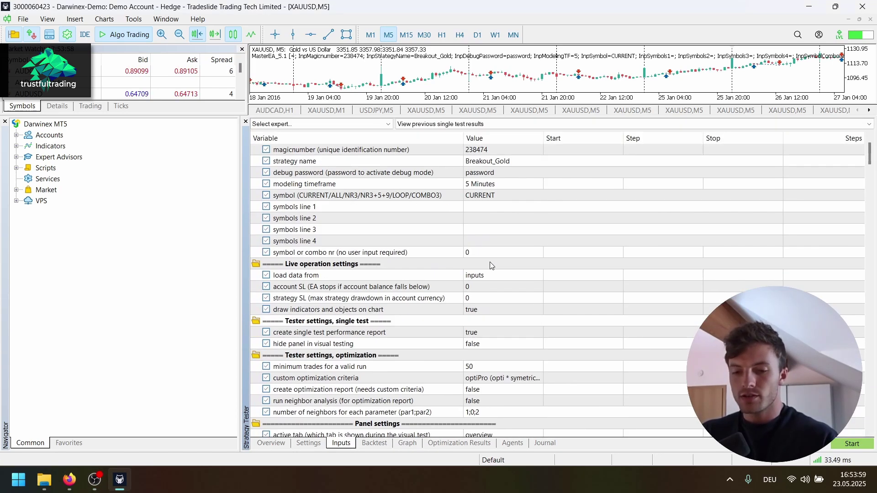
scroll(492, 266, "down", 1)
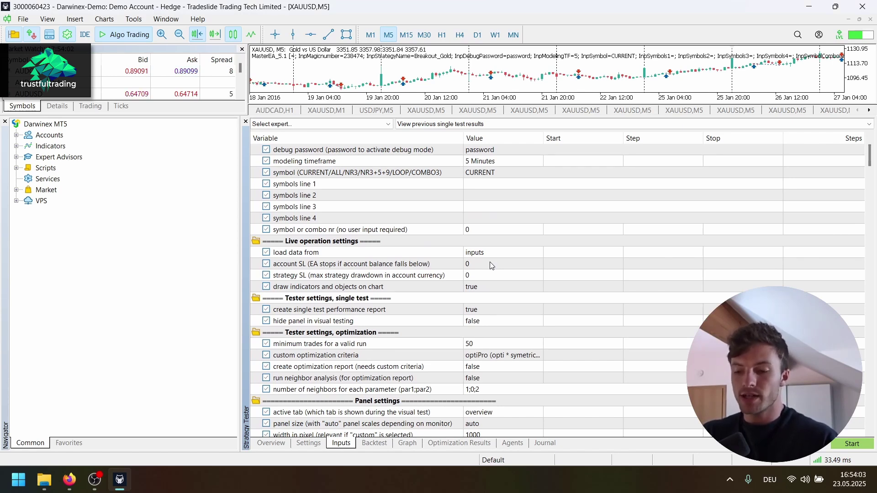
scroll(493, 242, "up", 1)
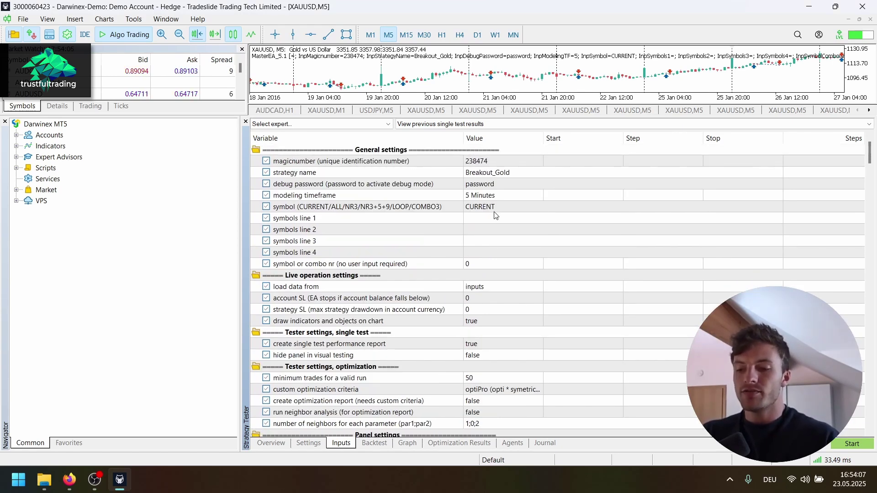
left_click(498, 196)
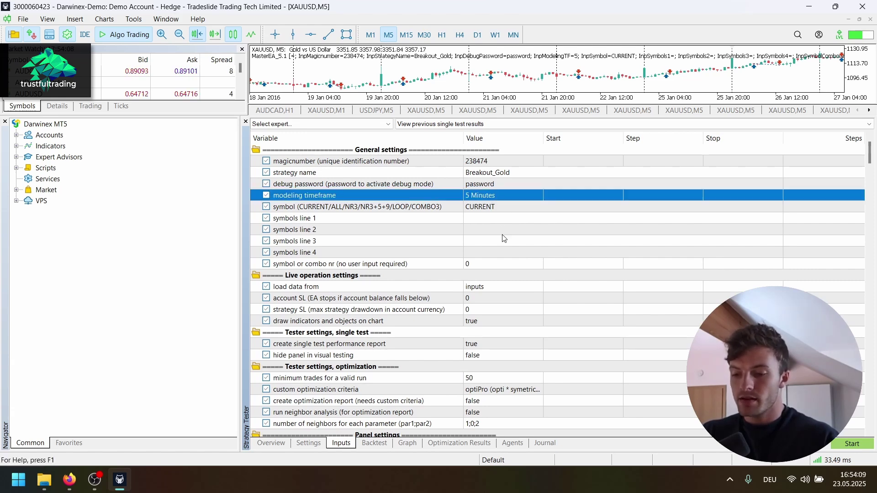
scroll(507, 246, "down", 2)
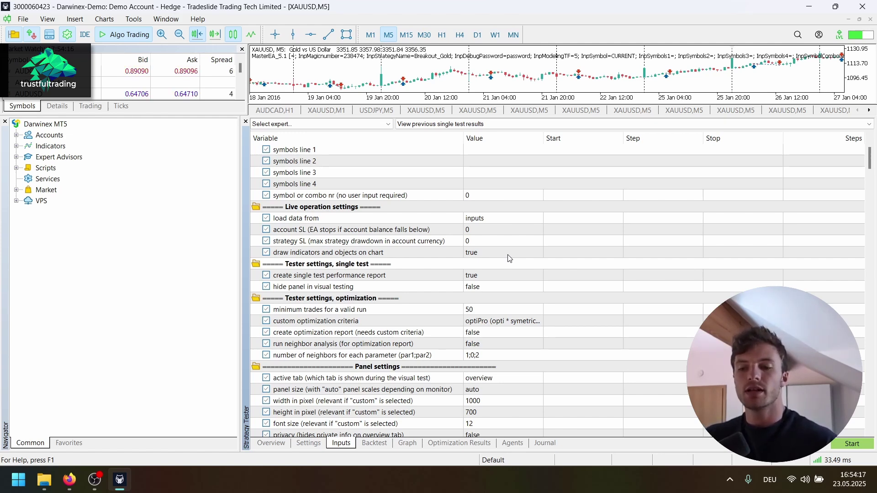
scroll(502, 251, "down", 5)
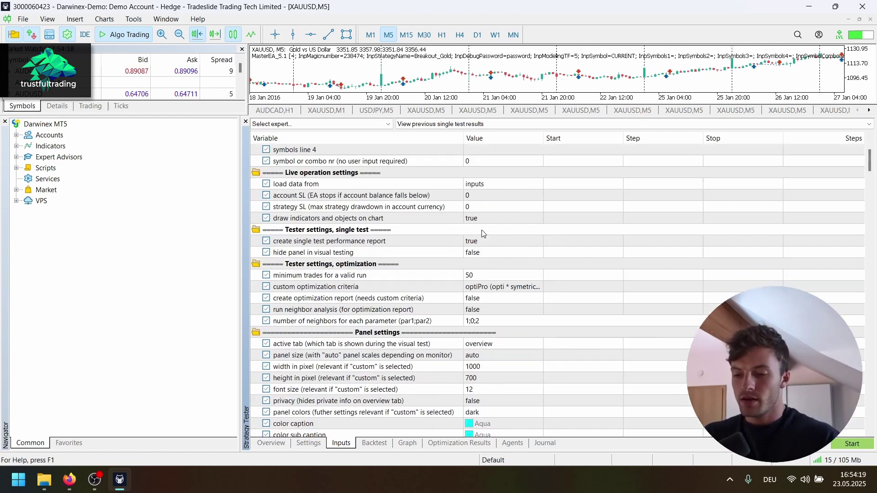
scroll(493, 242, "down", 7)
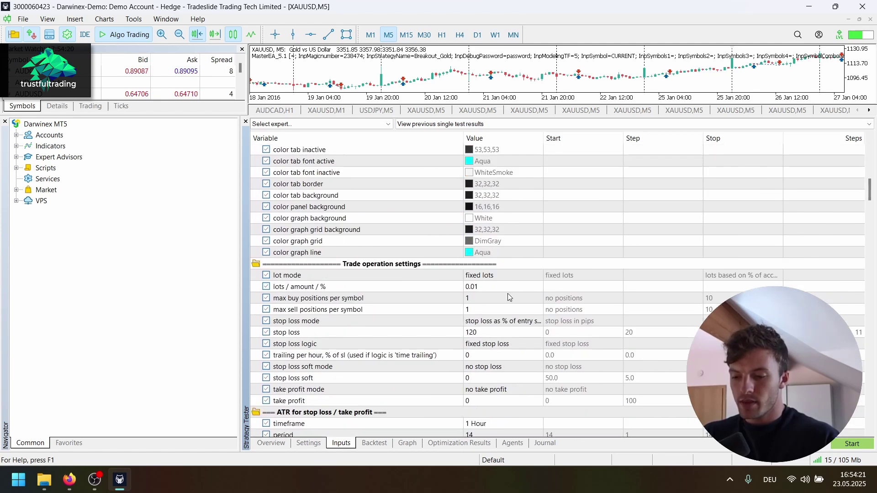
- Inspect pass 4109's stop loss and range start time, then show its report (895.87 profit, 2400 trades)
left_click(493, 332)
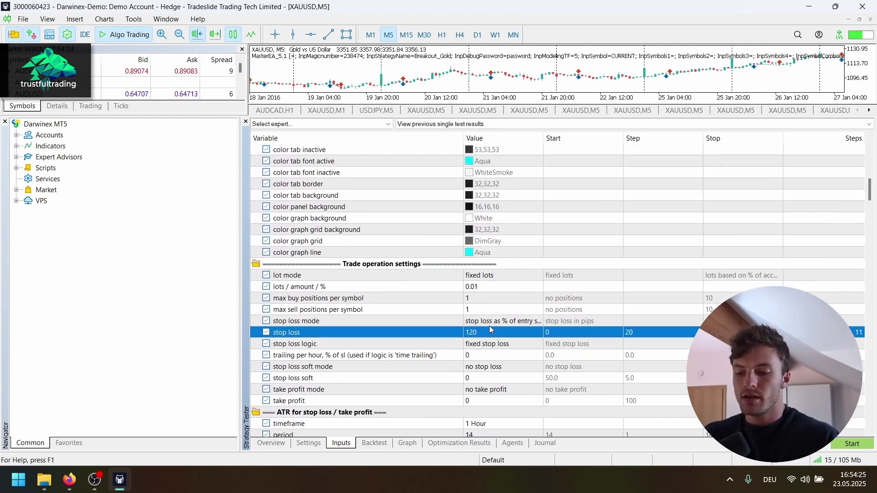
scroll(487, 322, "down", 1)
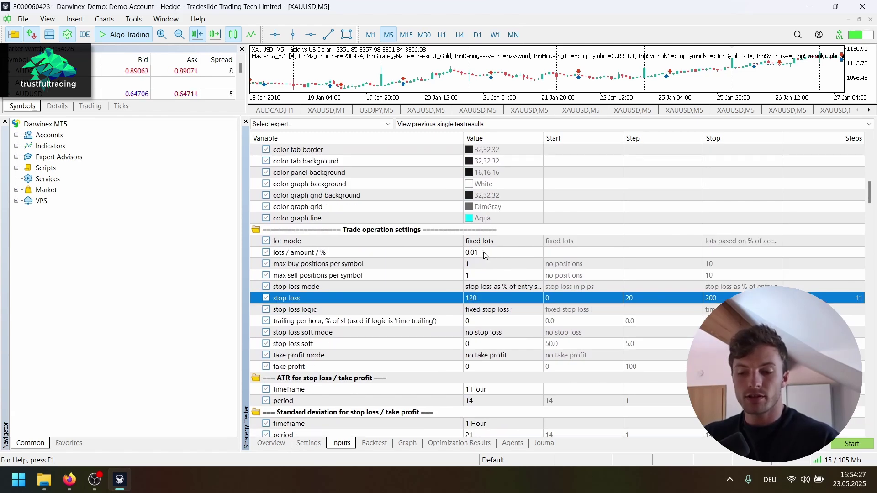
scroll(487, 313, "down", 5)
scroll(497, 286, "down", 4)
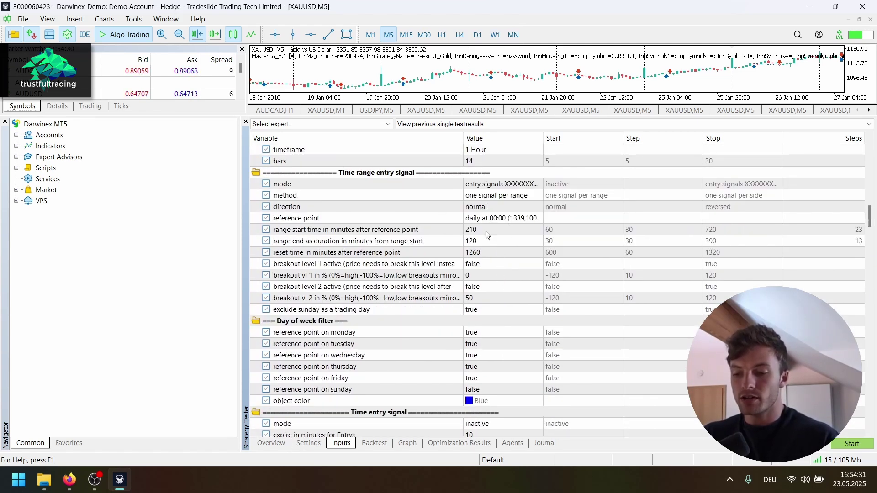
left_click(483, 233)
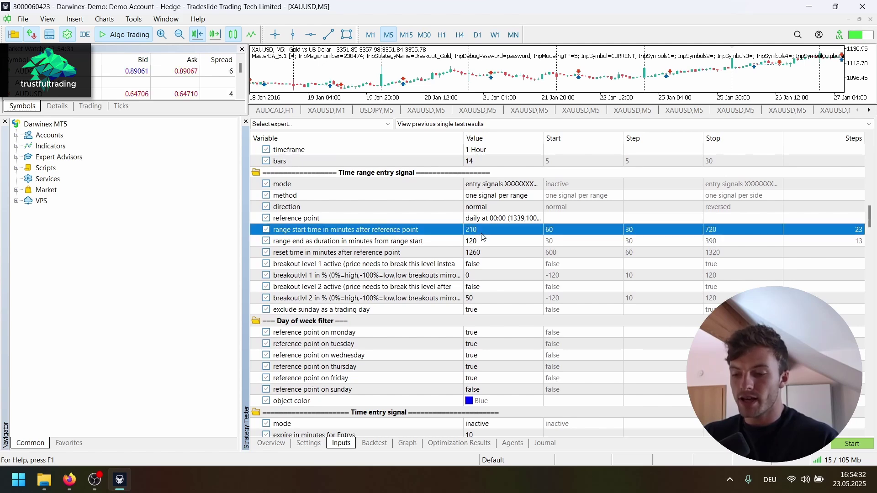
left_click(407, 444)
- Glance at the backtest report, then go back to inputs showing range start 210 and range end 120
left_click(374, 446)
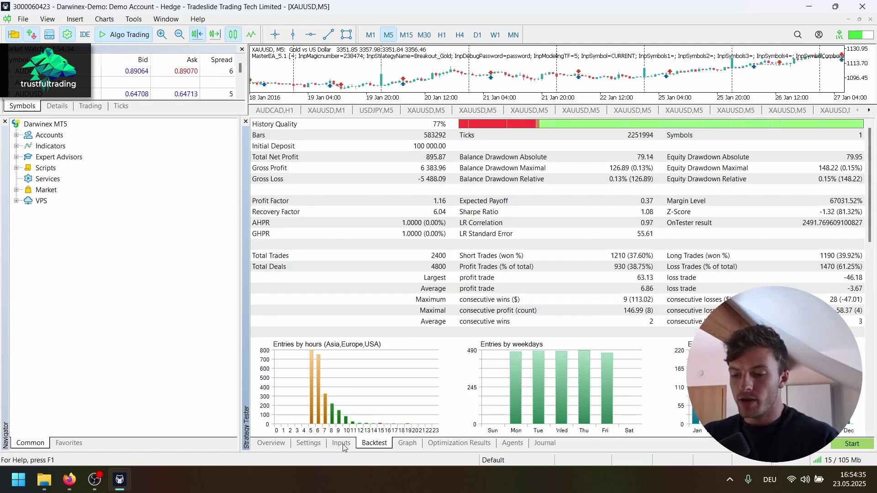
left_click(344, 446)
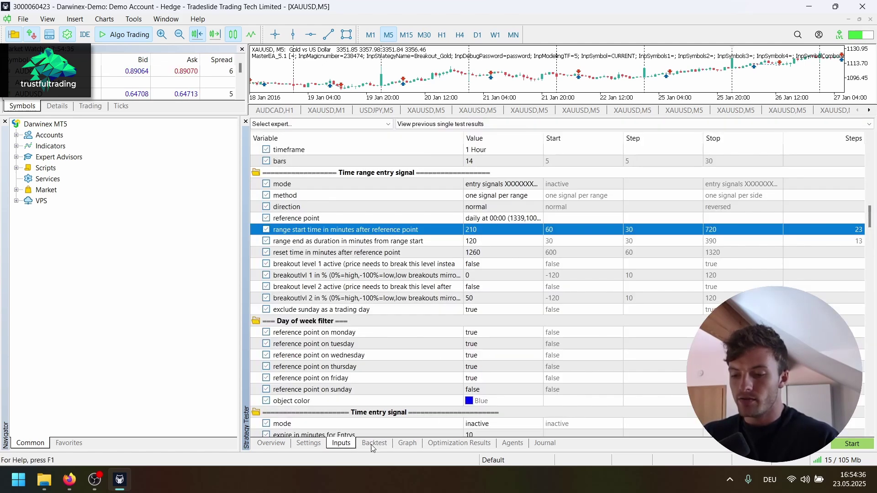
- Review the range end duration and the 1260-minute reset time (optimized 600–1320, step 60)
left_click(483, 241)
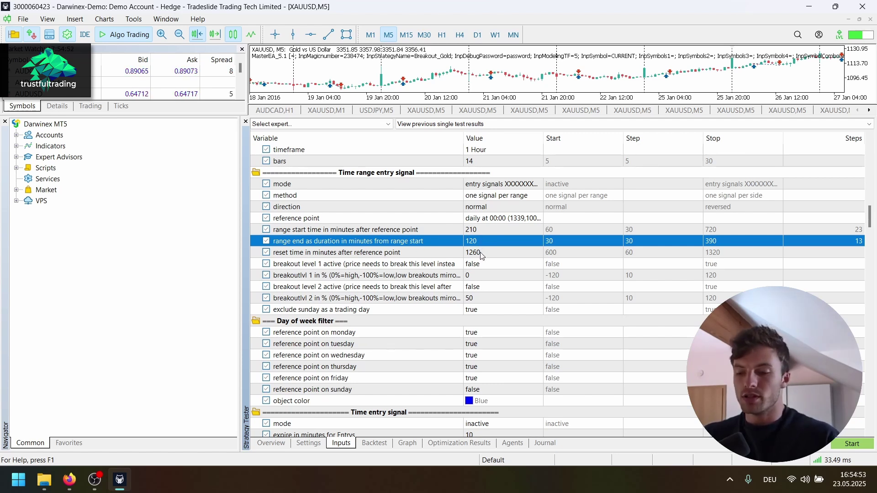
left_click(483, 253)
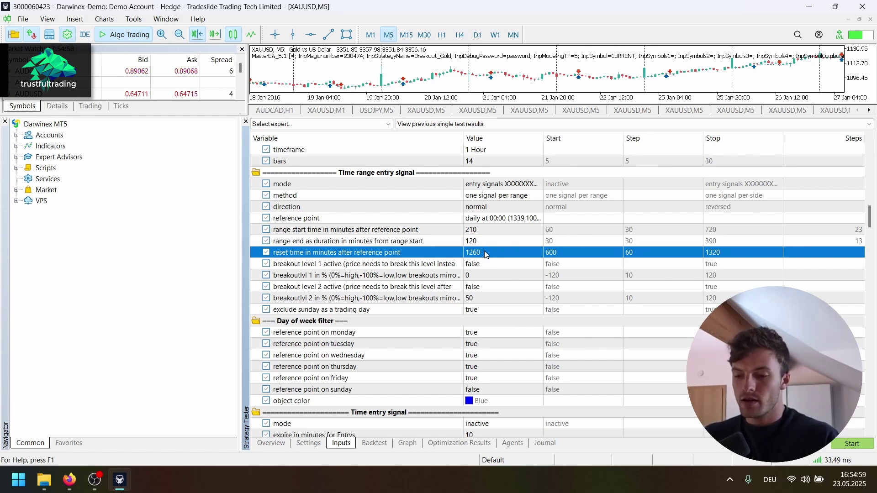
scroll(486, 280, "down", 1)
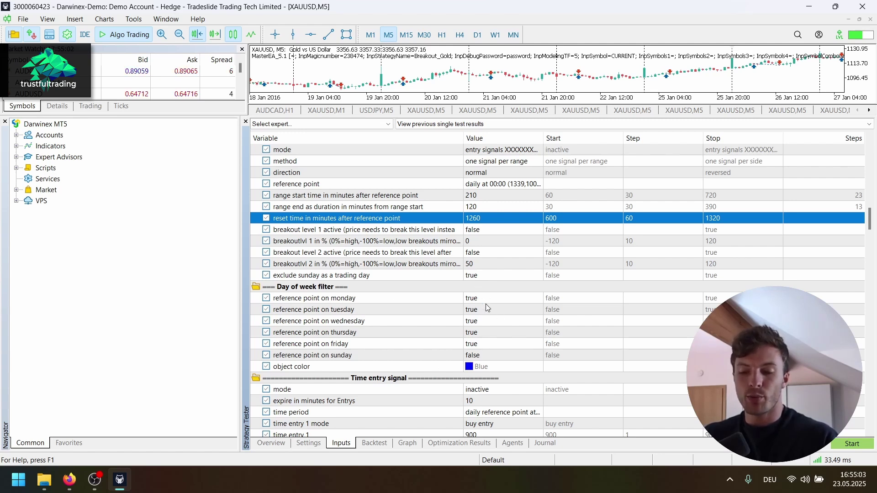
scroll(485, 305, "down", 7)
scroll(482, 311, "up", 5)
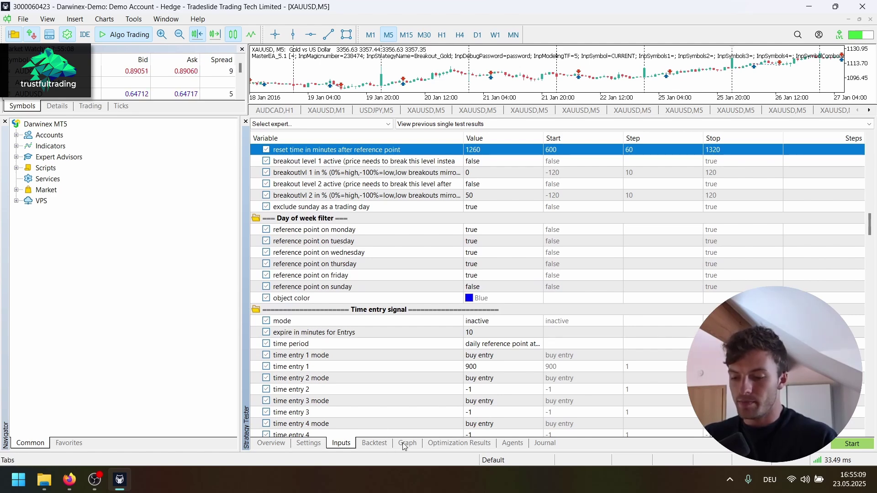
- Check the entries-by-hour and weekday charts in the report, then return to the inputs
left_click(382, 447)
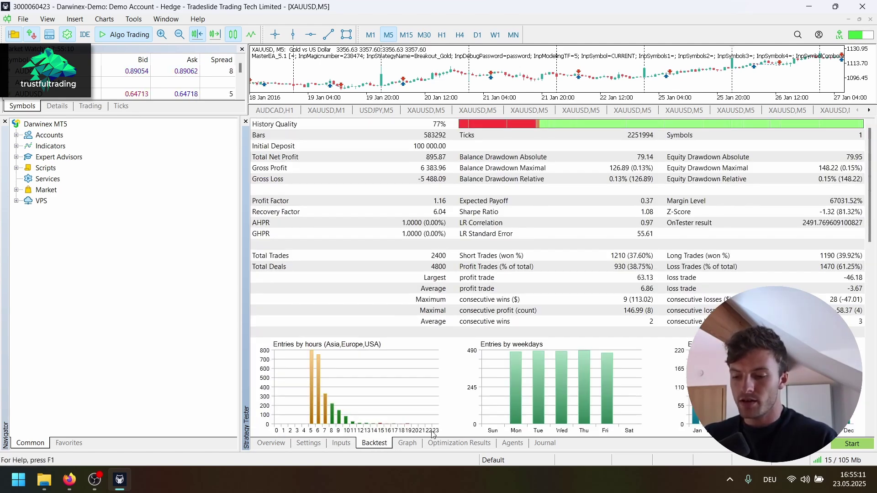
scroll(530, 366, "down", 4)
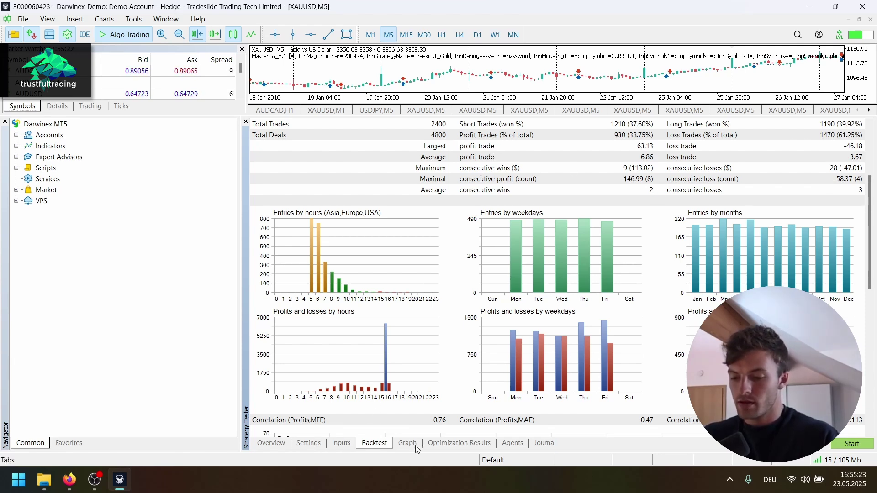
left_click(354, 447)
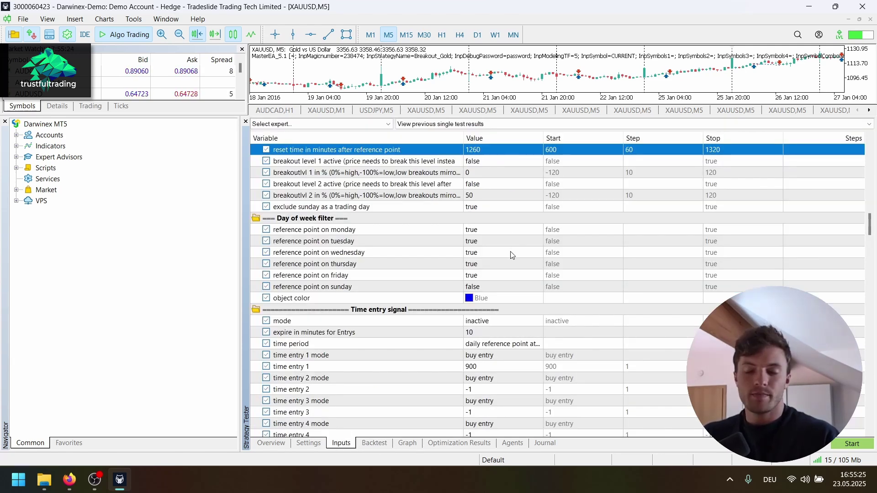
- Scroll to the Time exit signal section and select time exit 1, set to 960 minutes
scroll(516, 265, "down", 5)
scroll(517, 266, "down", 15)
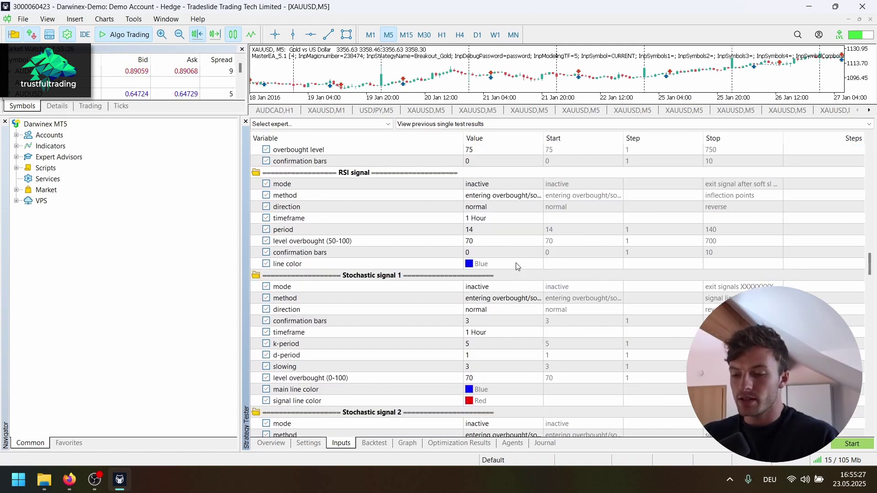
scroll(517, 266, "down", 15)
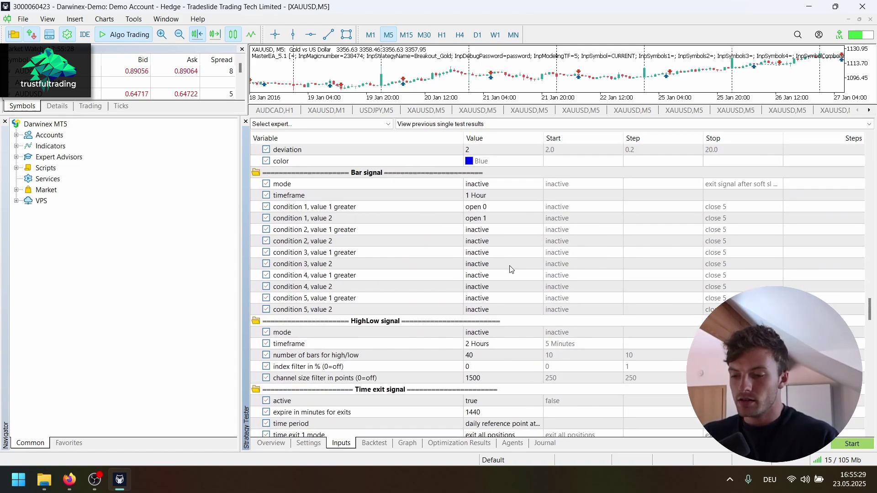
scroll(509, 269, "down", 3)
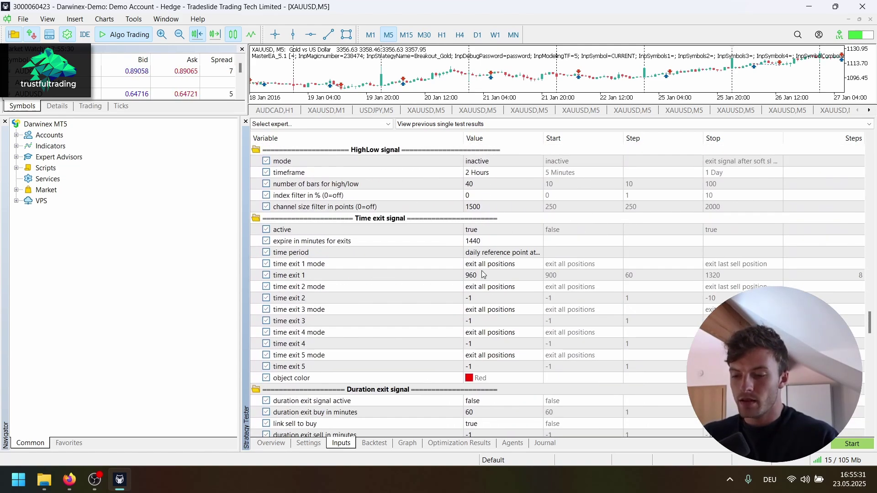
left_click(483, 278)
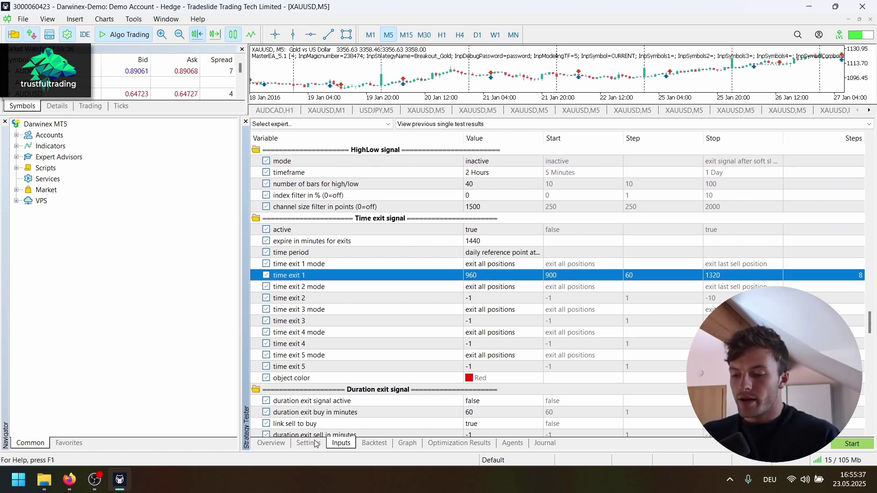
- Confirm time exit 1 stays at 960 and locate the reset time input
left_click(482, 276)
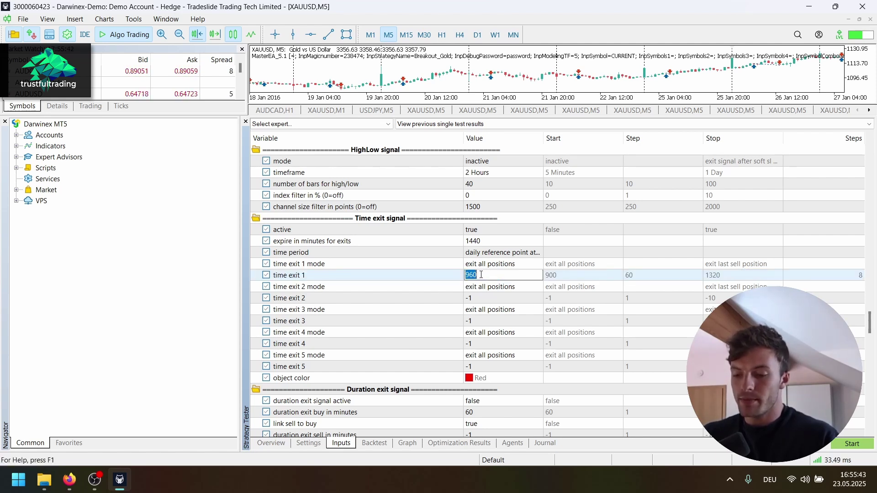
left_click(482, 288)
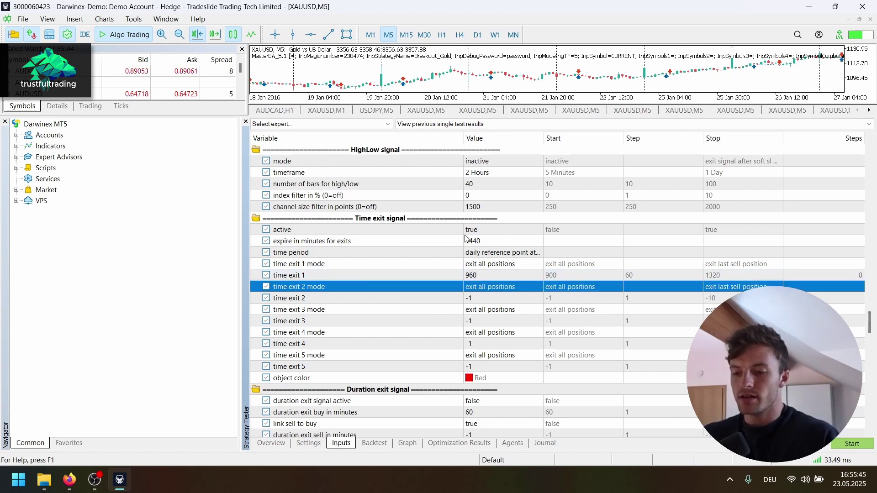
scroll(469, 307, "up", 3)
scroll(468, 307, "up", 20)
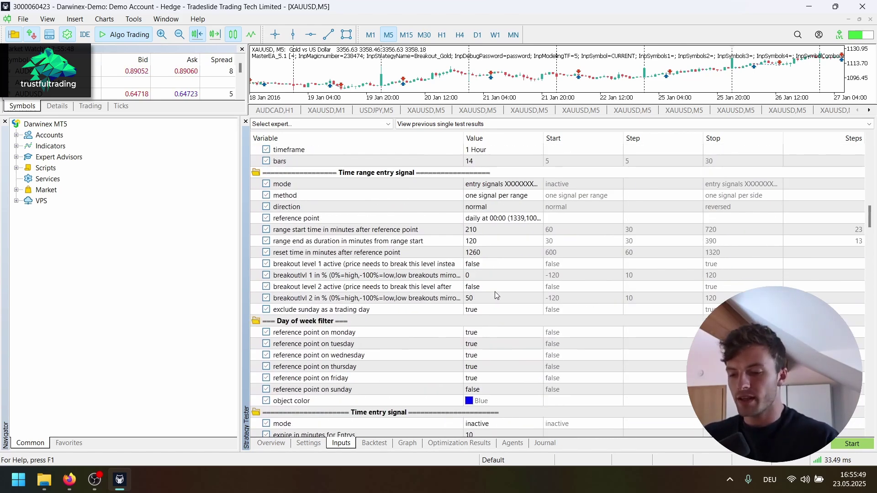
scroll(495, 293, "up", 20)
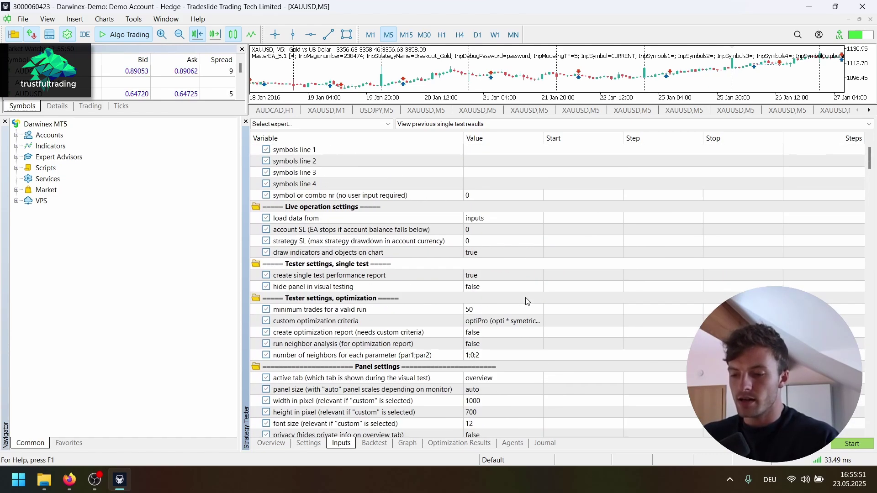
scroll(528, 301, "down", 2)
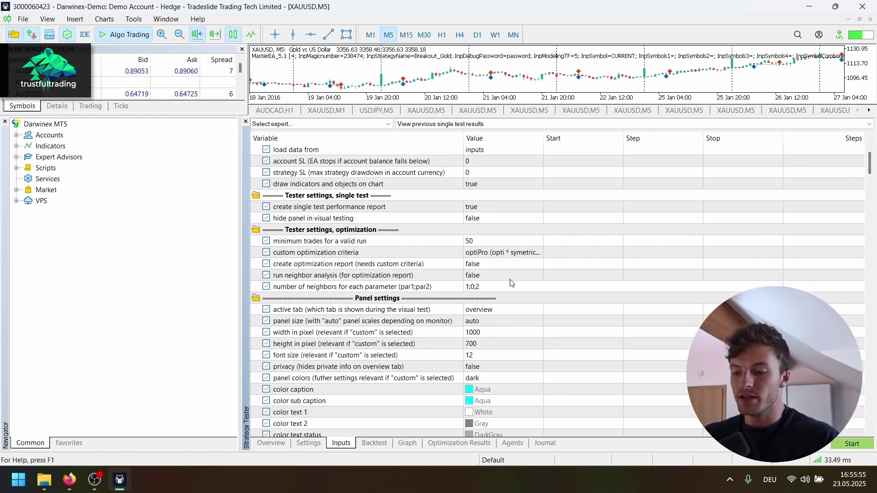
scroll(509, 279, "down", 4)
scroll(509, 280, "up", 4)
scroll(509, 280, "down", 16)
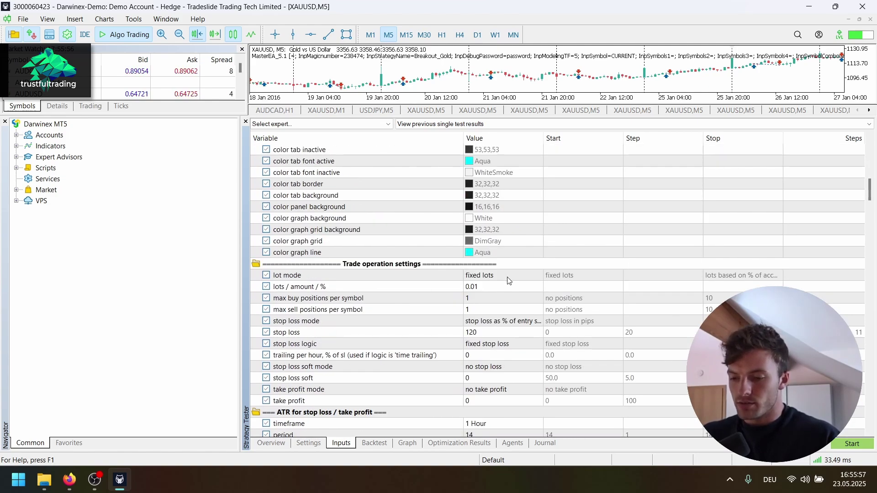
scroll(508, 283, "down", 2)
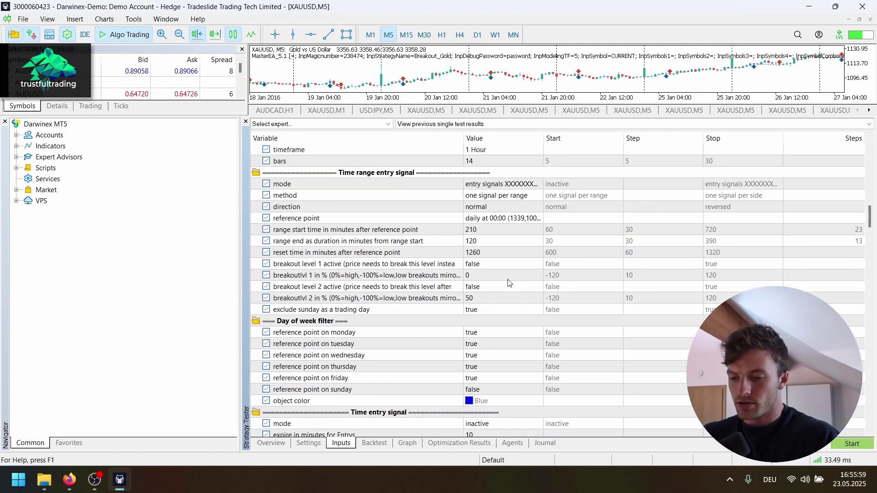
- Change the reset time from 1260 to 960 minutes and start the backtest
double_click(487, 252)
type("960")
left_click(486, 240)
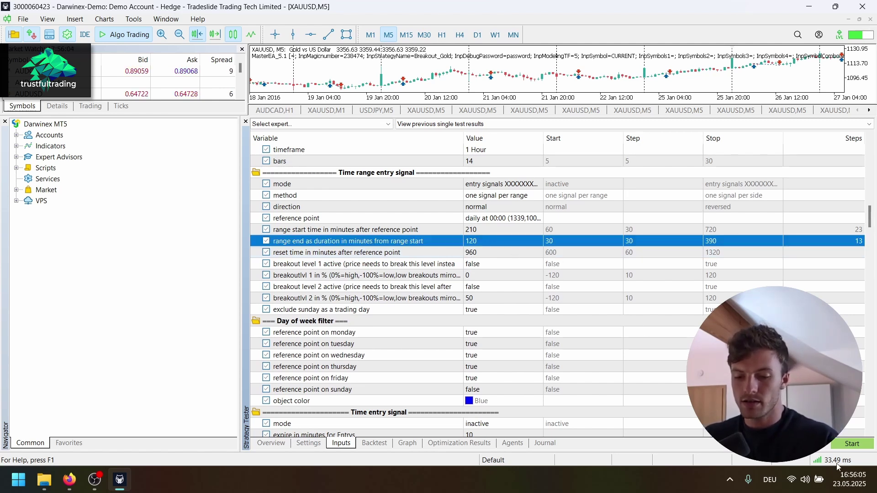
left_click(845, 446)
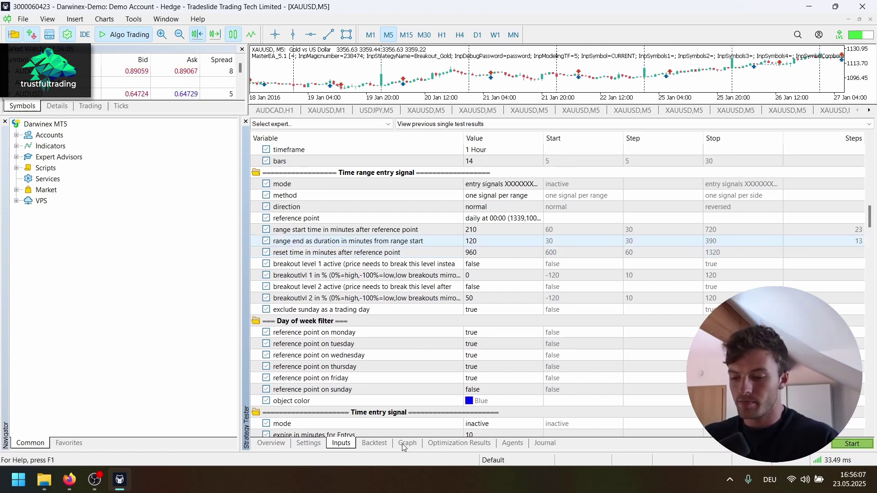
- View the 960-minute reset backtest's balance curve climbing to about 100975
left_click(382, 448)
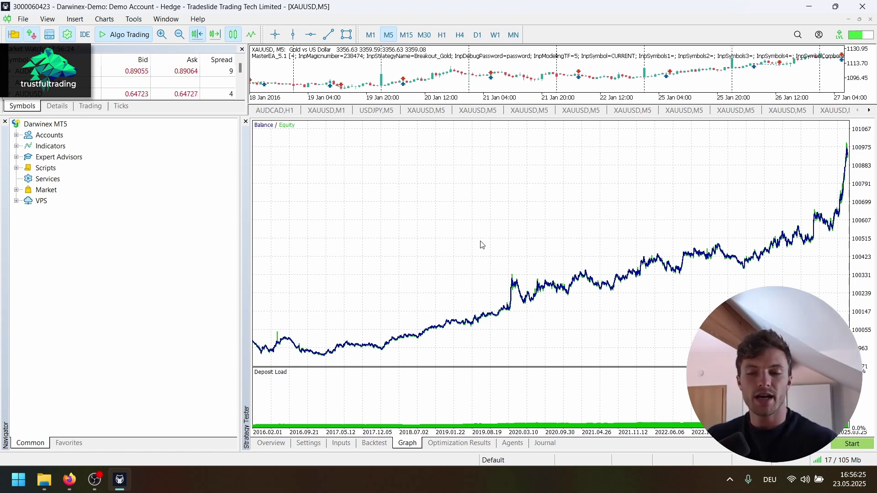
left_click(69, 480)
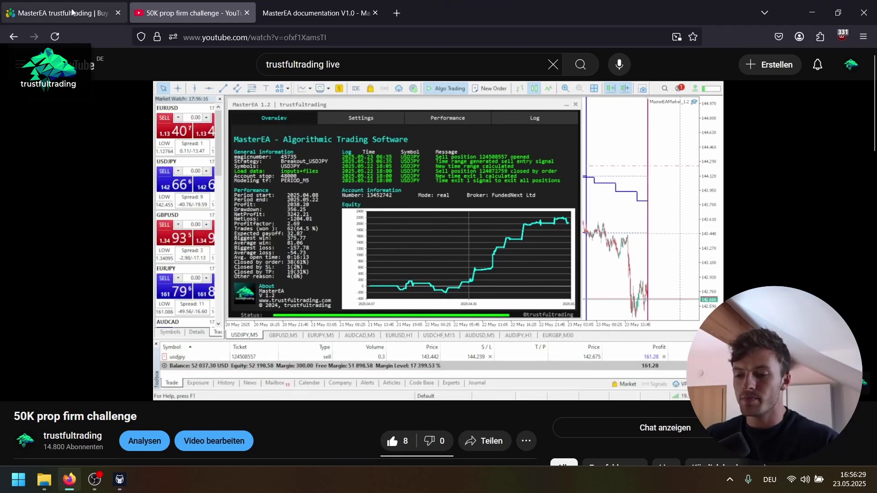
left_click(72, 11)
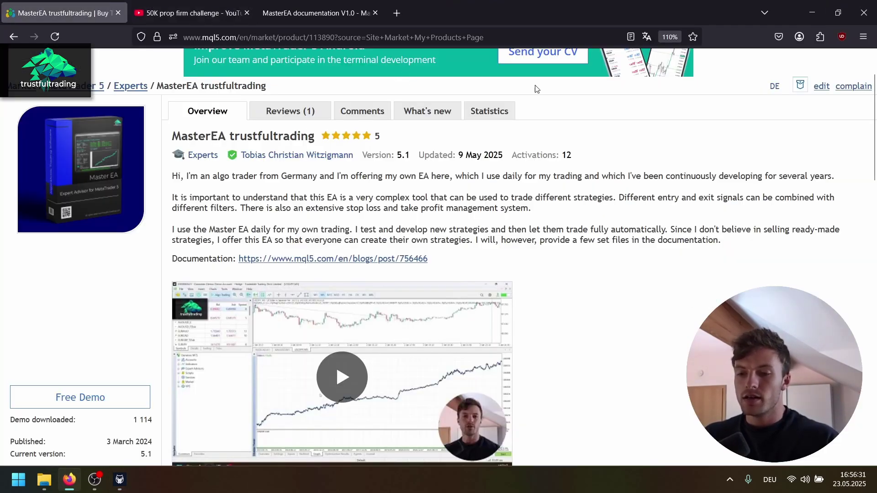
left_click(812, 13)
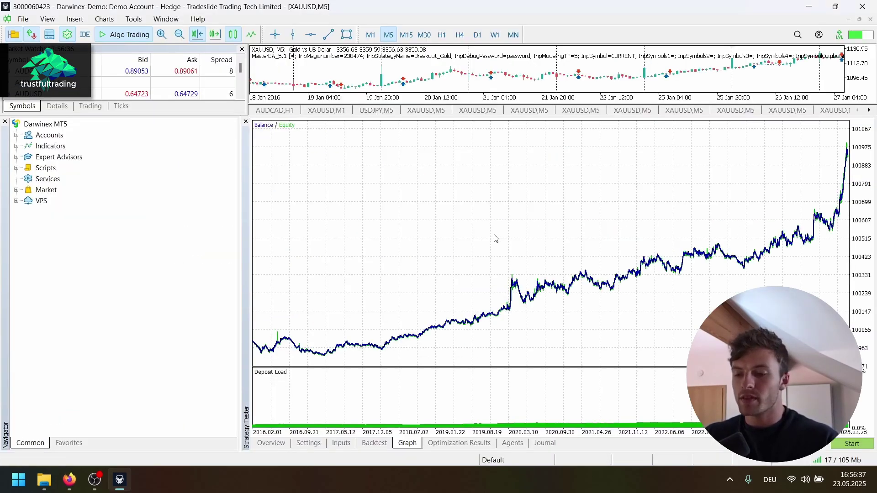